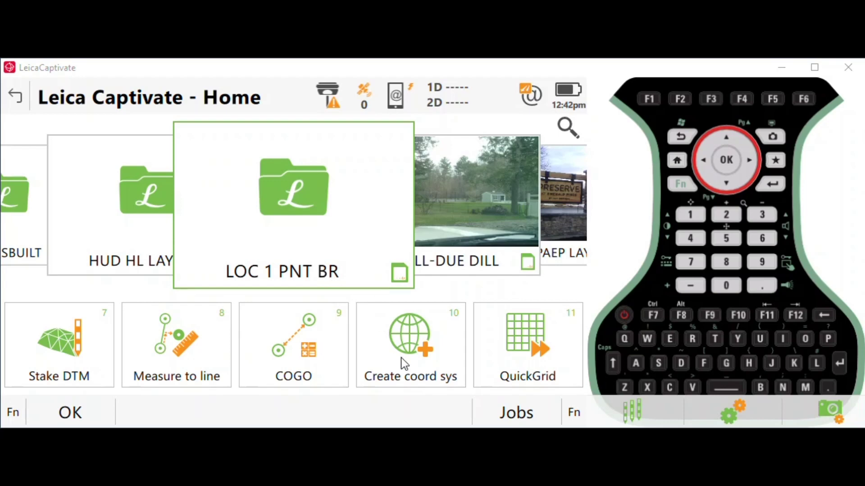
# Check the QuickGrid methods, keep Single point, and return to the Home screen
pyautogui.click(541, 361)
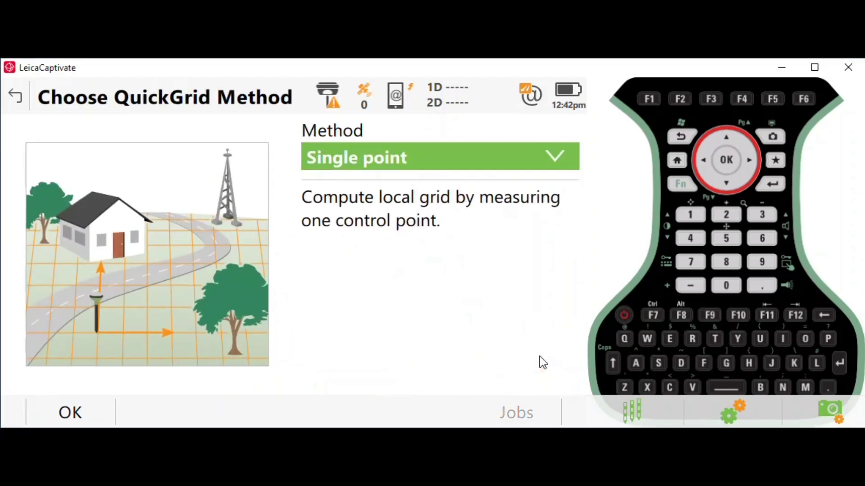
pyautogui.click(372, 184)
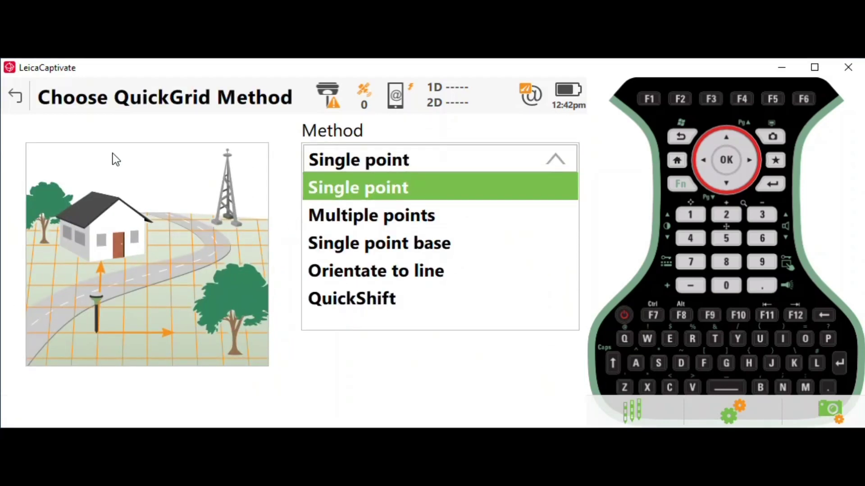
pyautogui.click(373, 366)
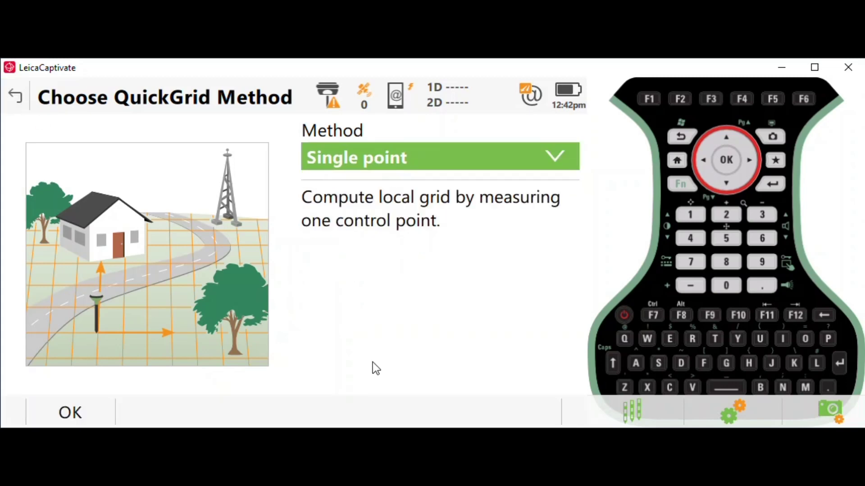
pyautogui.click(17, 96)
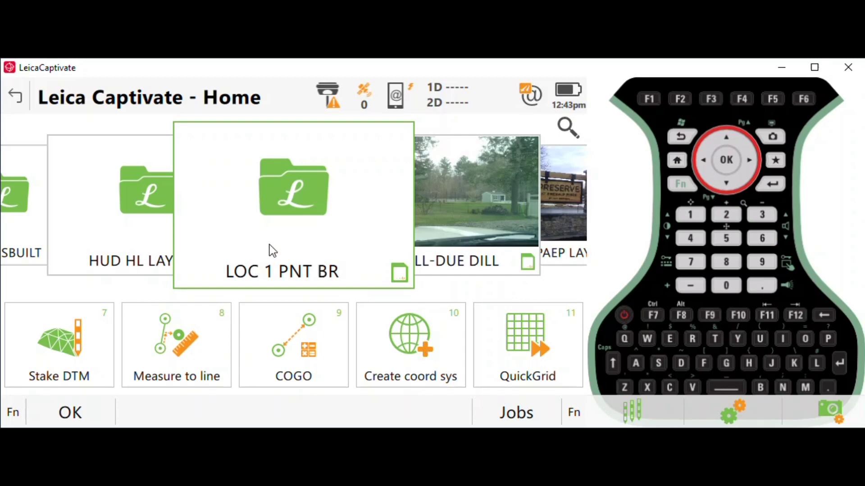
# Review the LOC 1 PNT BR job's properties and coordinate system
pyautogui.click(297, 198)
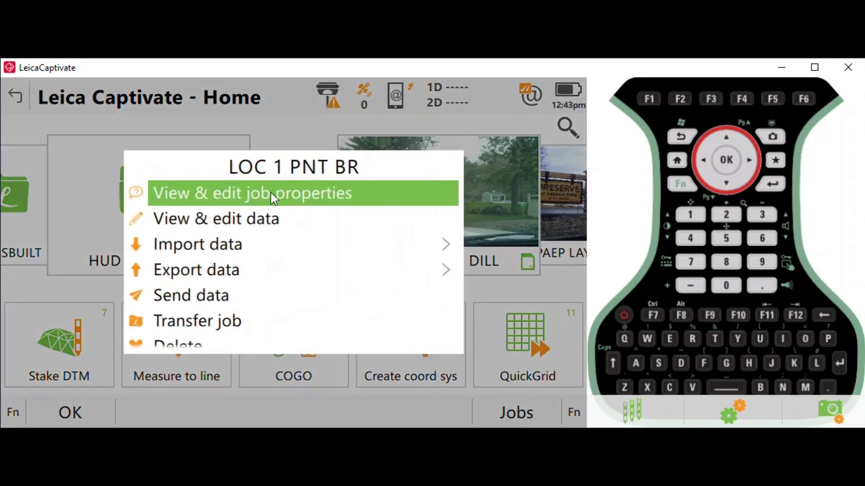
pyautogui.click(271, 192)
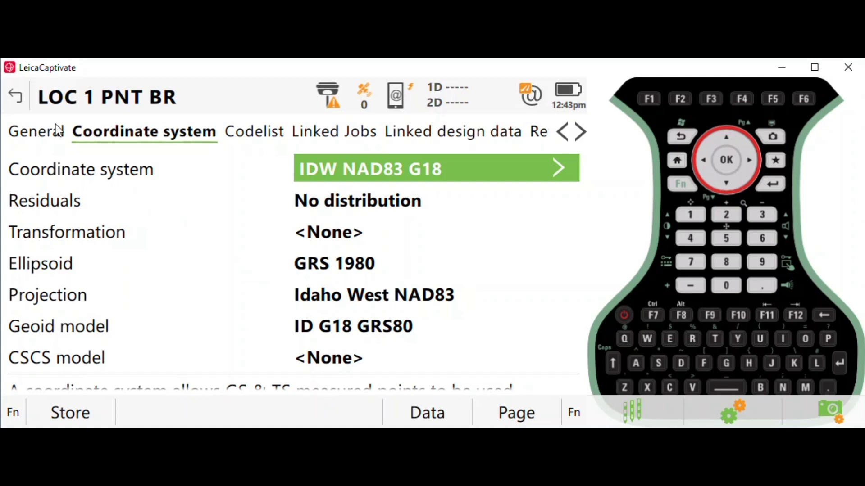
pyautogui.click(16, 102)
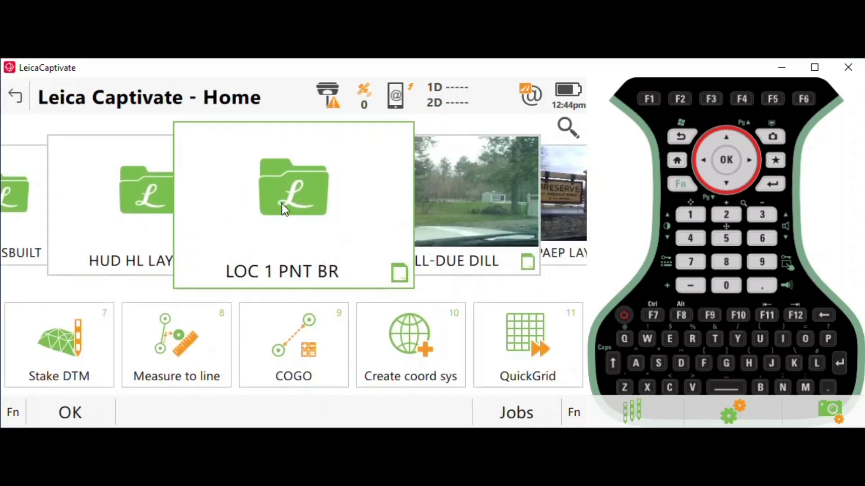
# Open the LOC 1 PNT BR stored point data and scroll through the Points list
pyautogui.click(318, 236)
pyautogui.click(218, 217)
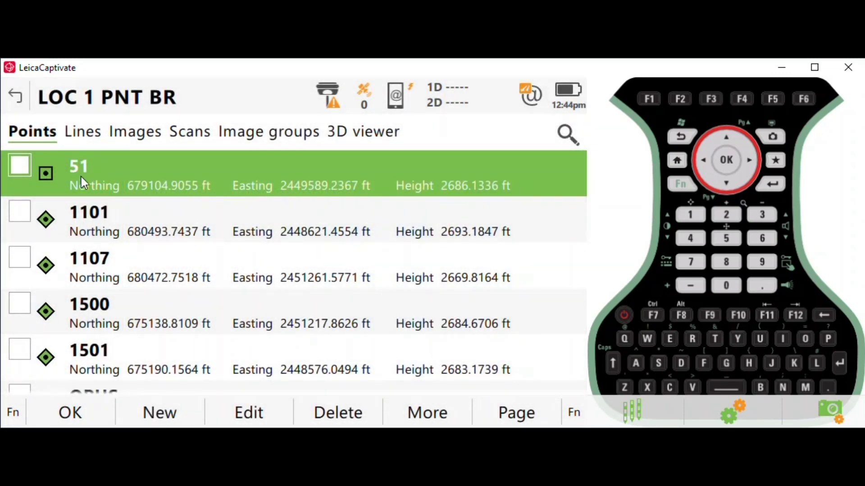
pyautogui.scroll(-2, 112, 234)
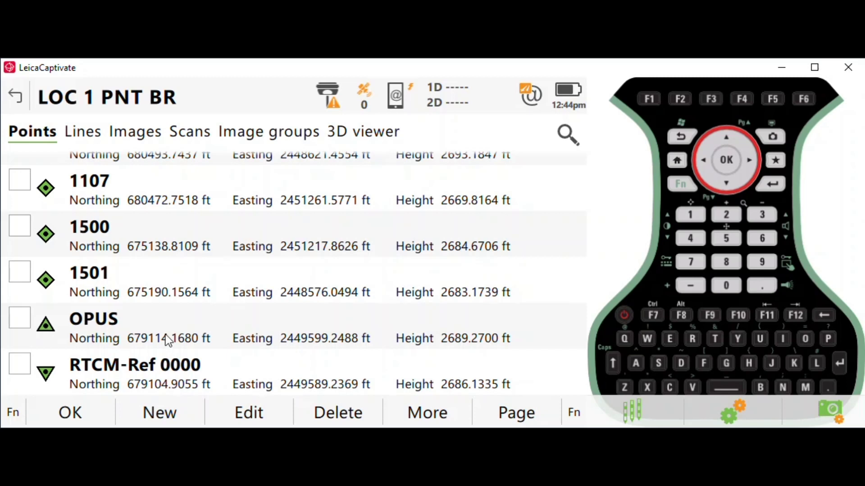
pyautogui.scroll(1, 188, 260)
pyautogui.scroll(1, 185, 212)
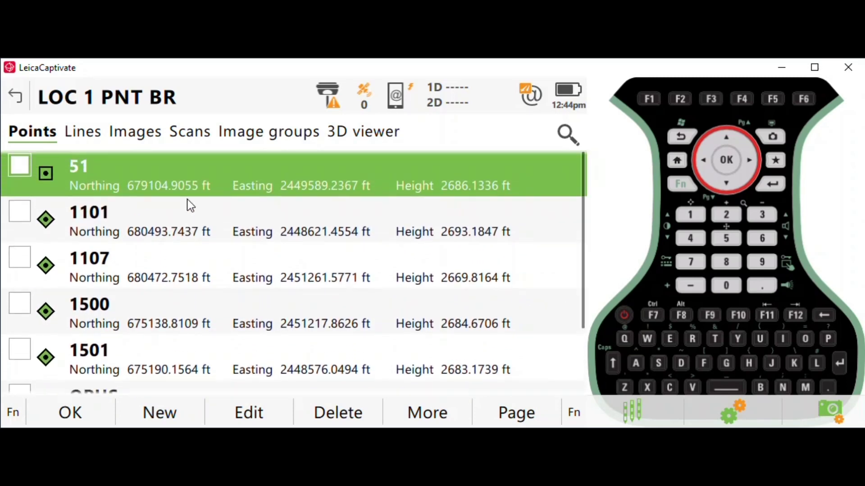
pyautogui.scroll(-2, 456, 271)
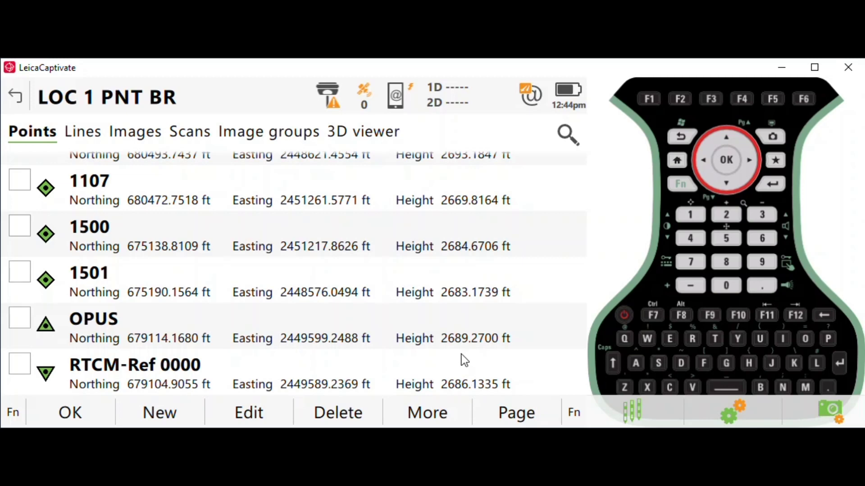
# Inspect the OPUS point's coordinates in the edit view, then close it
pyautogui.click(93, 324)
pyautogui.click(252, 421)
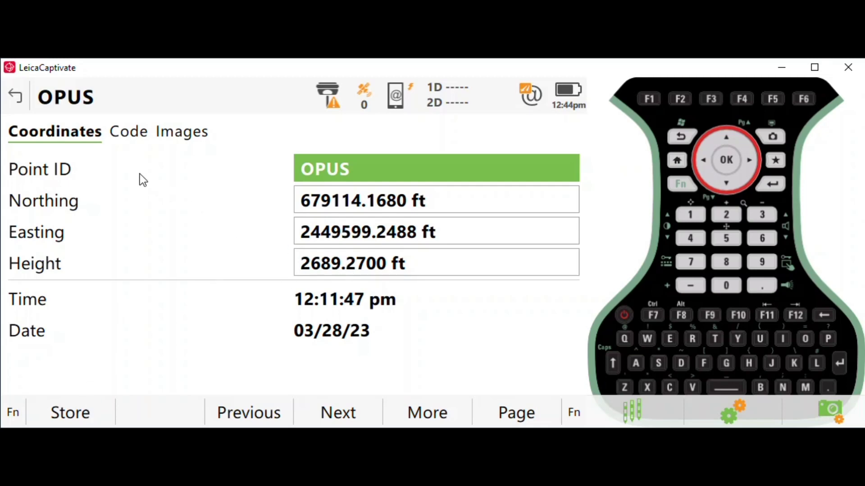
pyautogui.click(15, 96)
# Plot the job's points in 3D, zoom to extents and close in on OPUS, then go Home
pyautogui.click(347, 135)
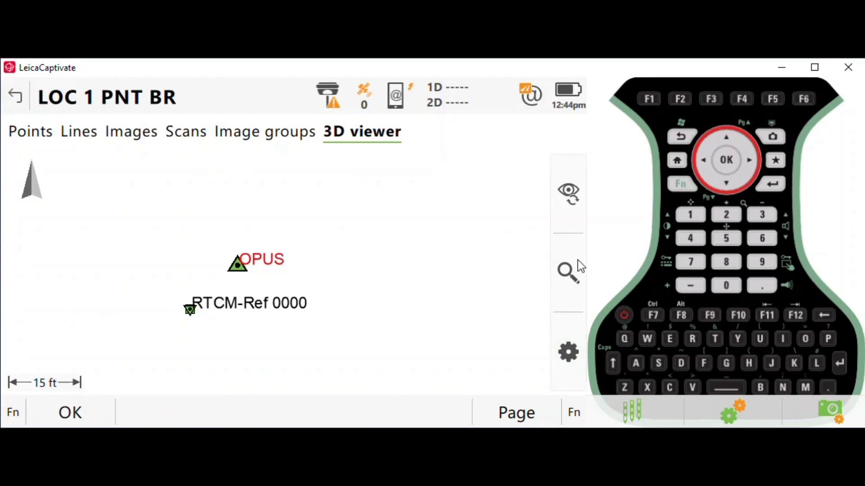
pyautogui.click(568, 272)
pyautogui.click(533, 187)
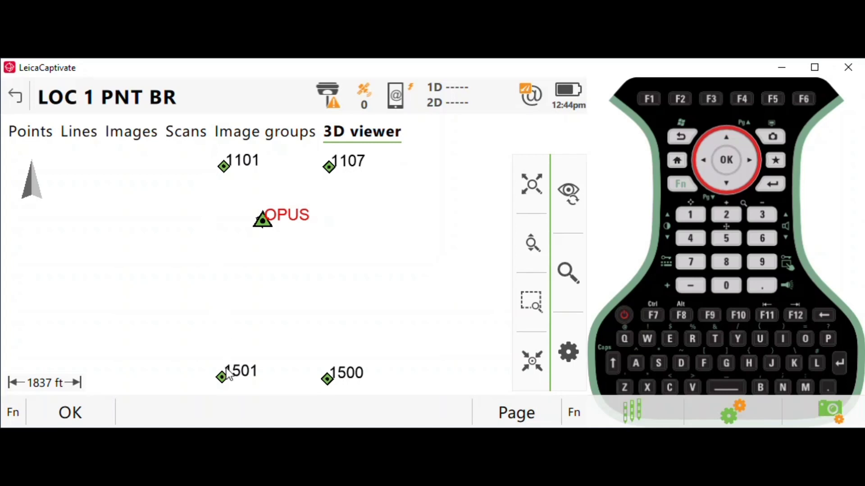
pyautogui.click(536, 302)
pyautogui.moveTo(258, 213); pyautogui.dragTo(279, 229)
pyautogui.click(533, 310)
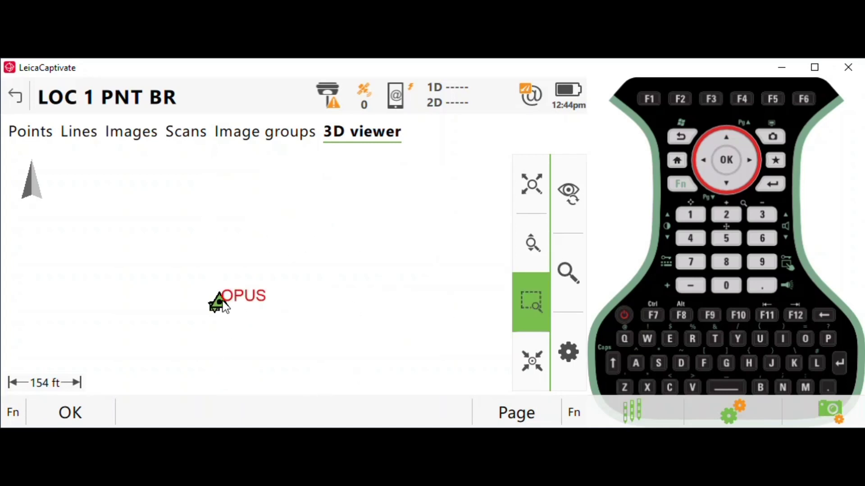
pyautogui.moveTo(220, 309); pyautogui.dragTo(234, 314)
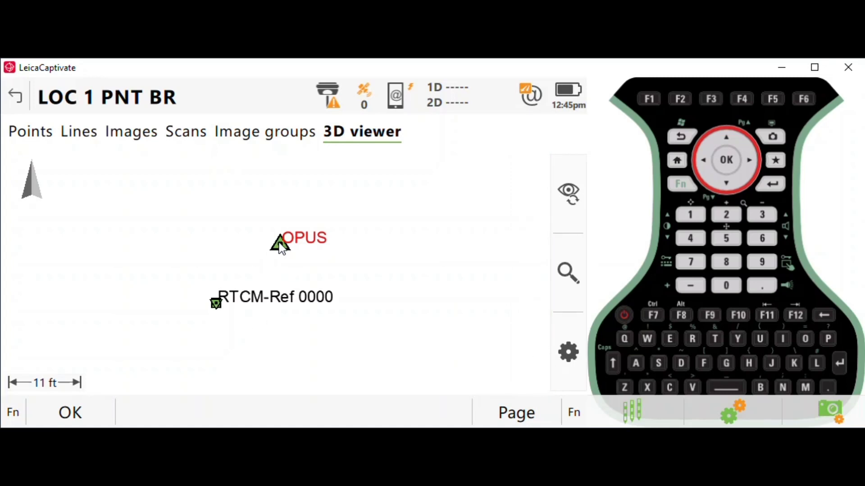
pyautogui.click(570, 271)
pyautogui.click(524, 194)
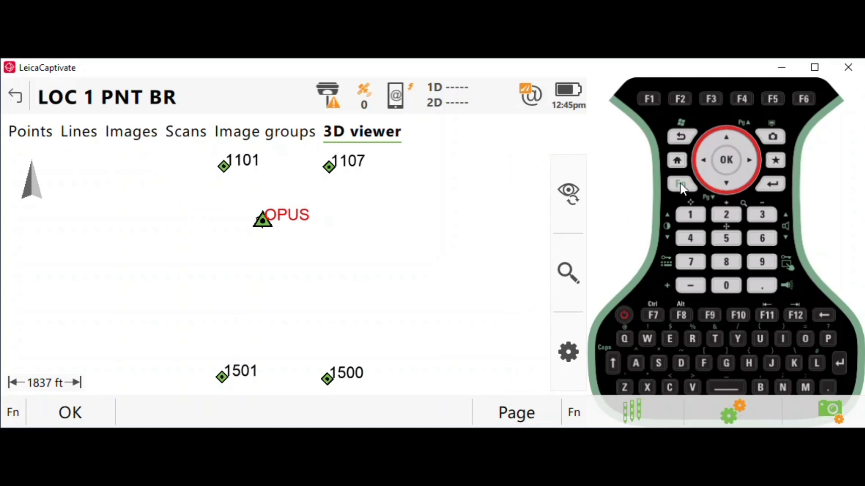
pyautogui.click(677, 160)
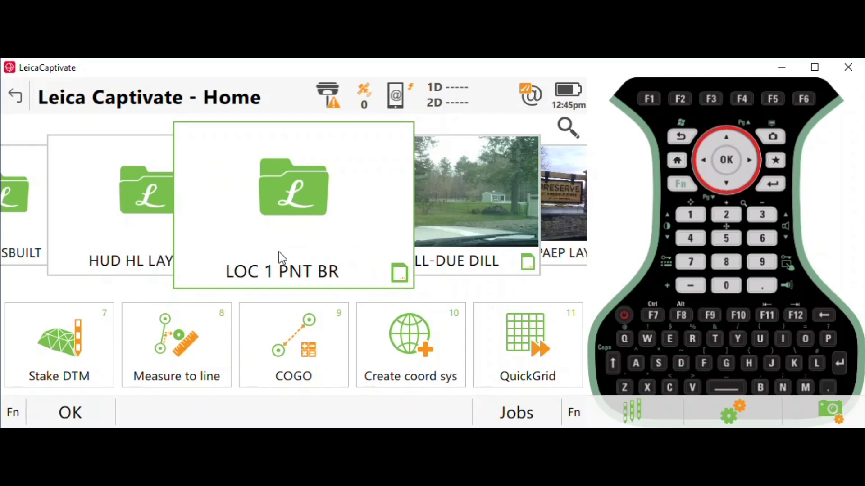
# Start Create coord sys and list the methods: Onestep, Twostep, Classic 3D, Modify existing
pyautogui.click(417, 339)
pyautogui.click(348, 167)
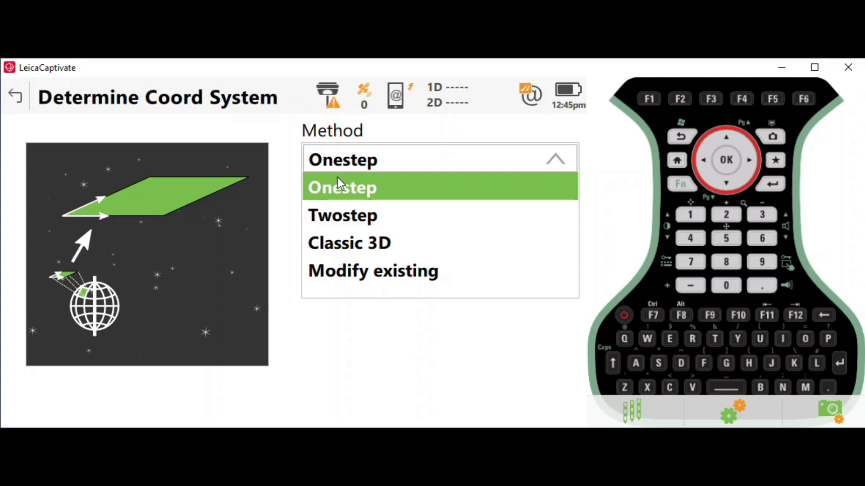
# Switch the determination method from Onestep to Classic 3D and confirm it
pyautogui.click(334, 180)
pyautogui.click(95, 408)
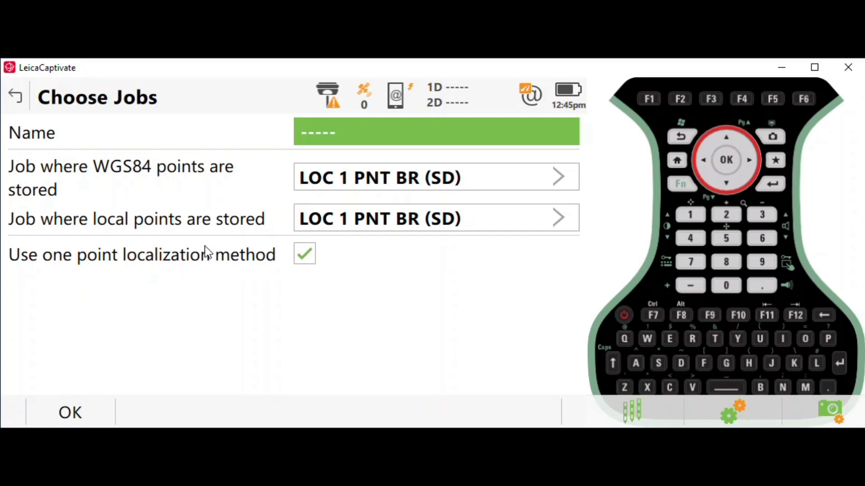
pyautogui.click(15, 96)
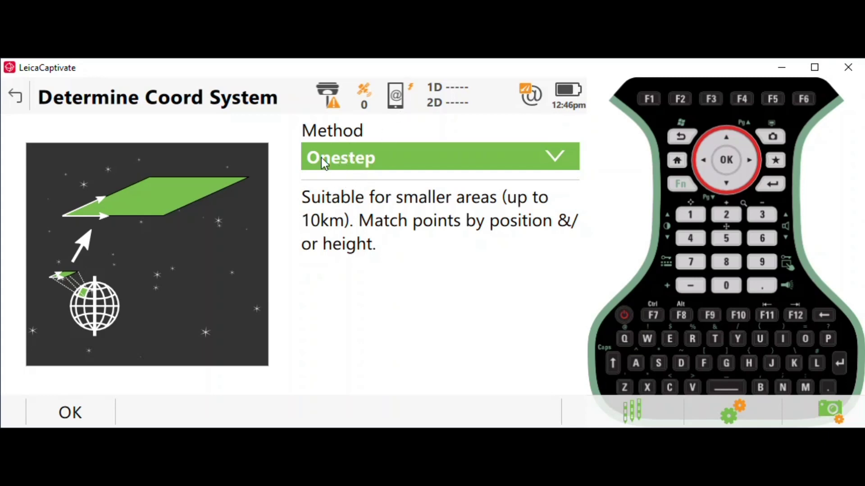
pyautogui.click(340, 167)
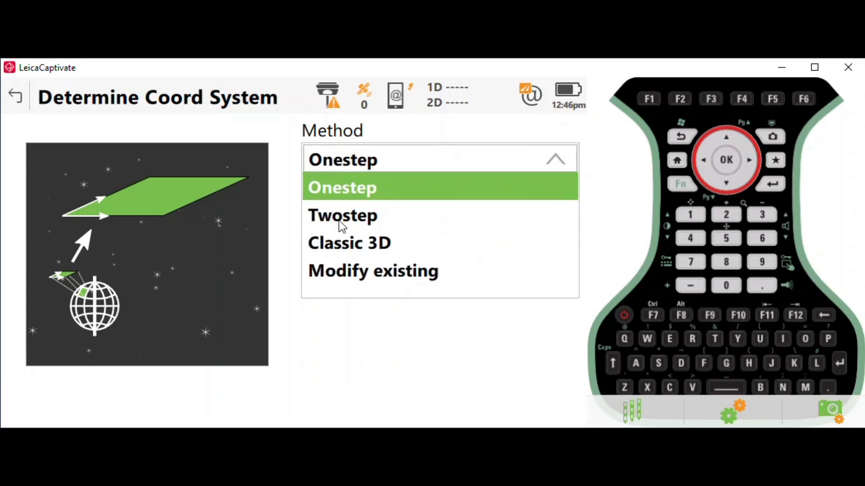
pyautogui.click(333, 253)
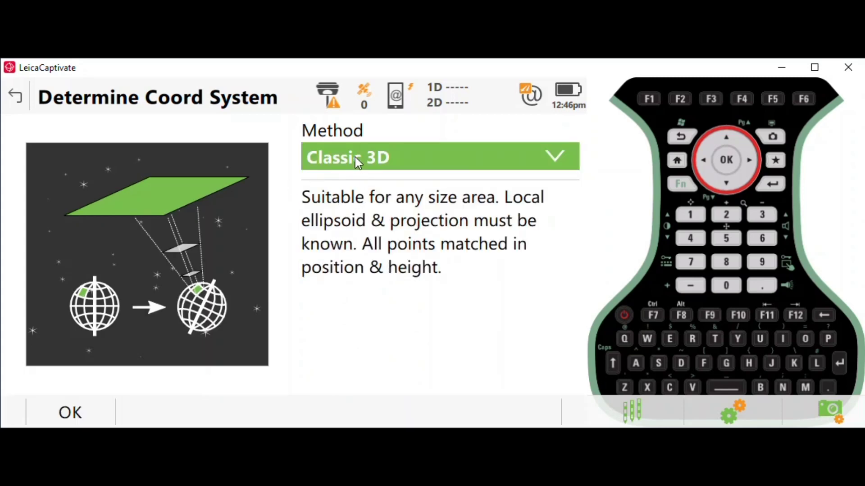
pyautogui.click(72, 414)
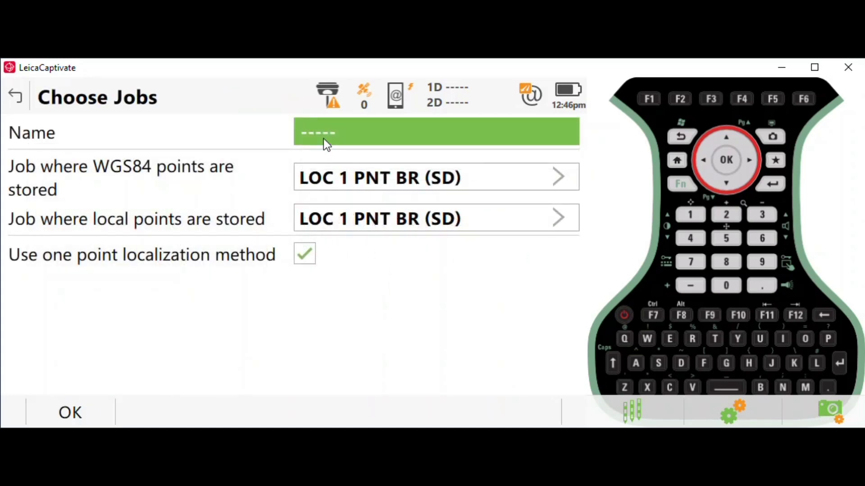
# Name the system '1PNT BR LOC', use one-point localization, and confirm the LOC 1 PNT BR jobs
pyautogui.click(323, 139)
pyautogui.write('1')
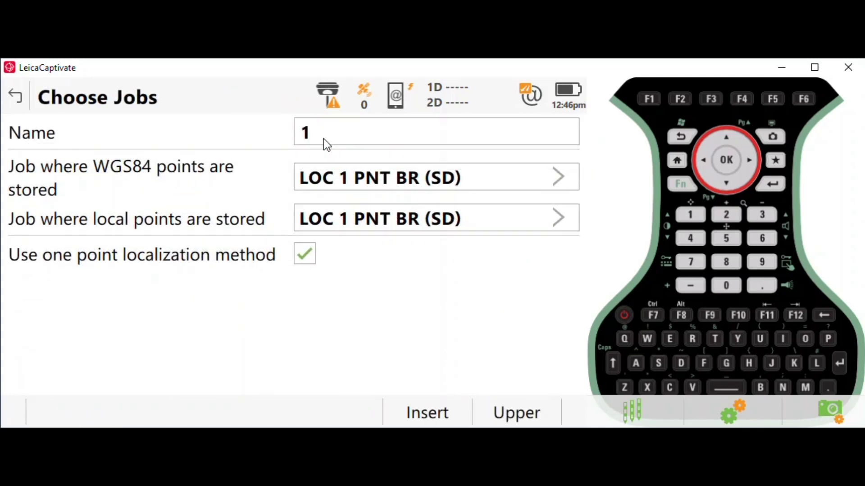
pyautogui.write('PNT b')
pyautogui.press('BackSpace')
pyautogui.write('BR')
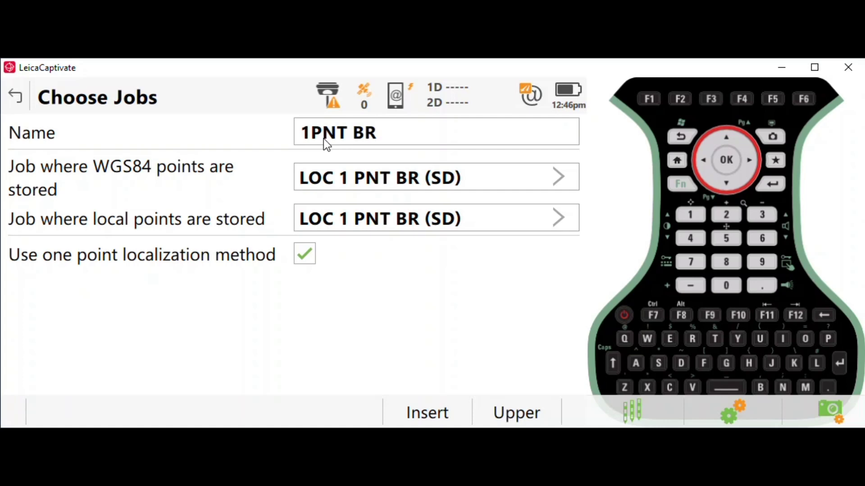
pyautogui.write(' LOC')
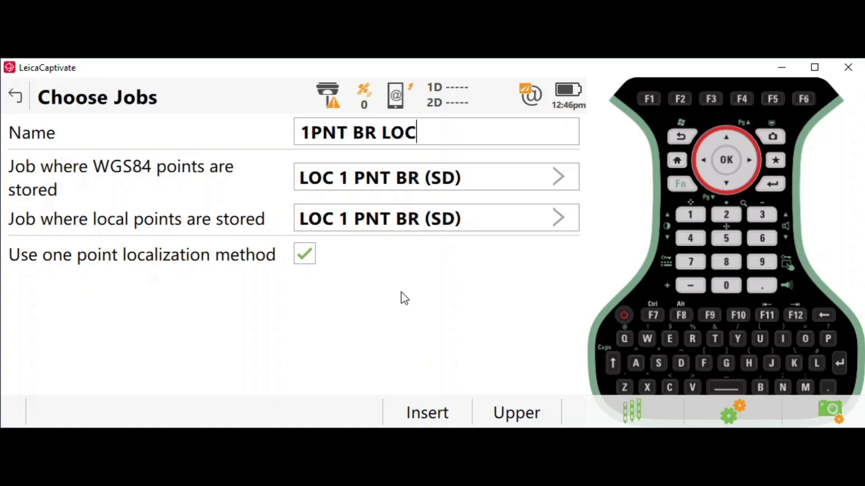
pyautogui.press('Return')
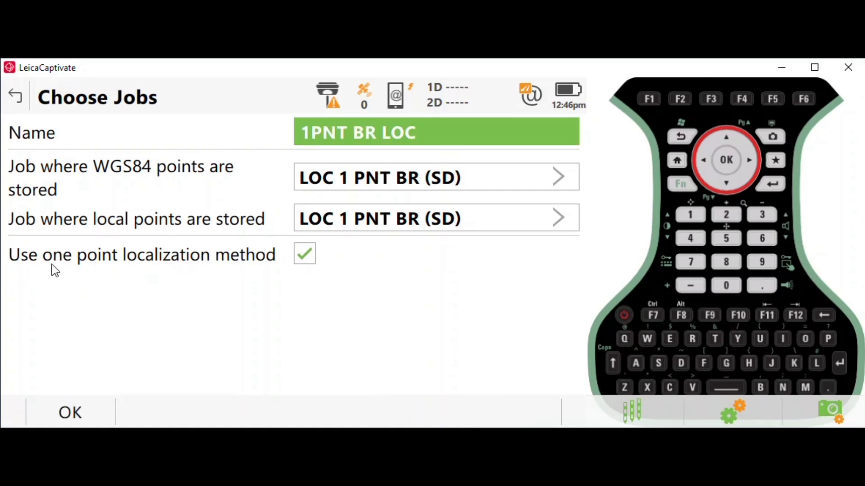
pyautogui.click(302, 258)
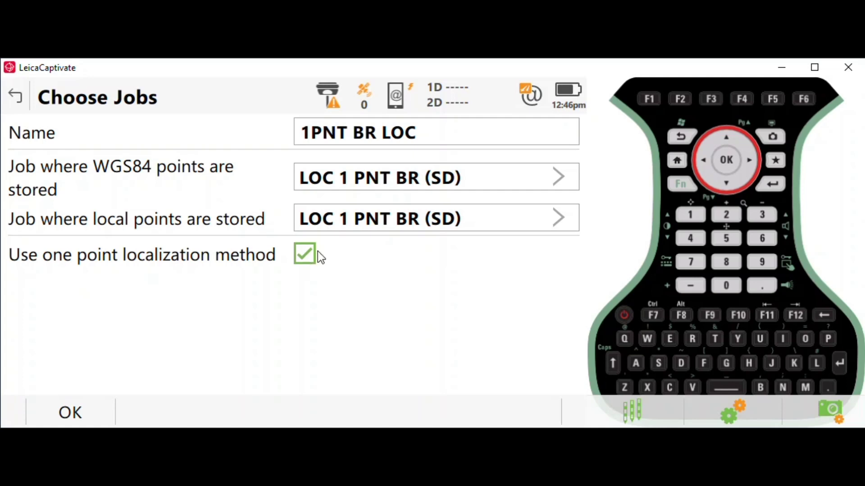
pyautogui.click(73, 412)
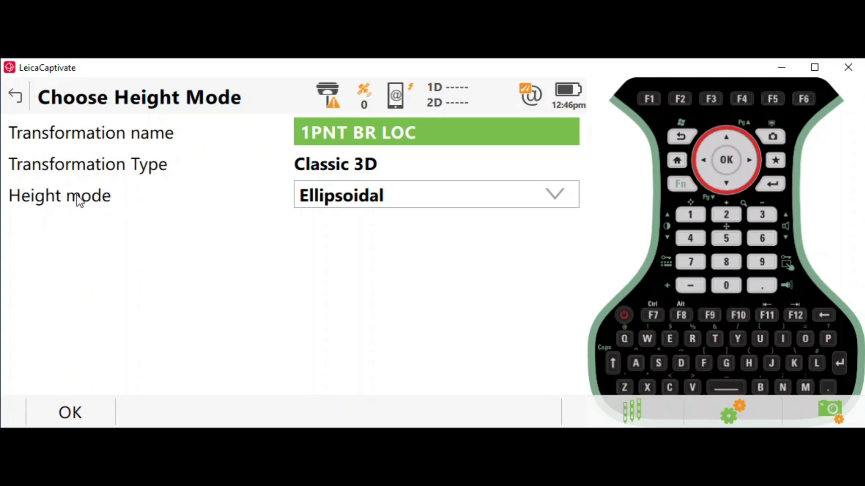
# Choose Ellipsoidal from the height mode list and confirm
pyautogui.click(321, 198)
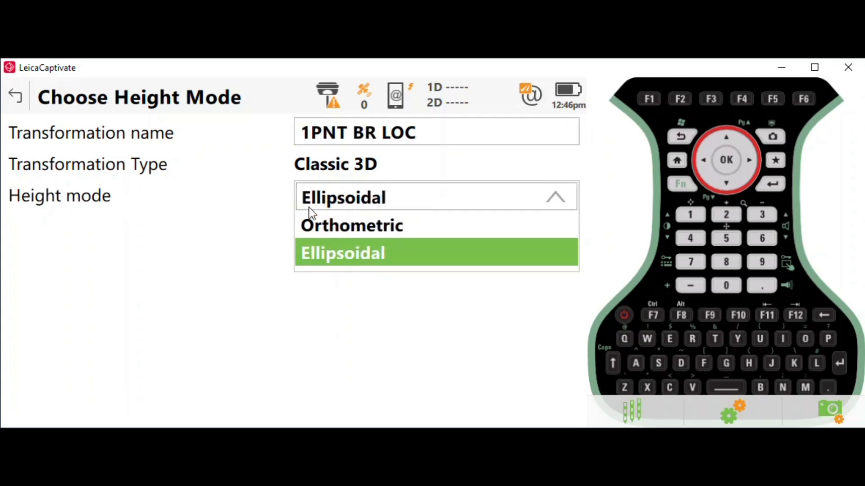
pyautogui.click(221, 256)
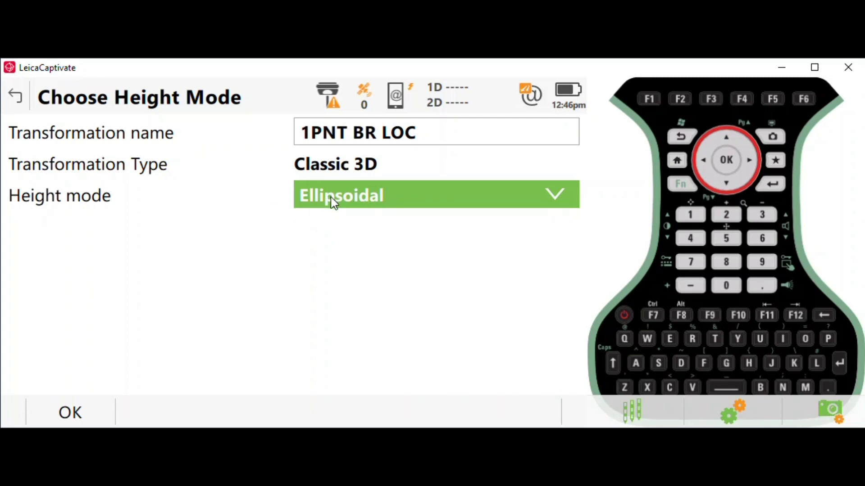
pyautogui.click(80, 412)
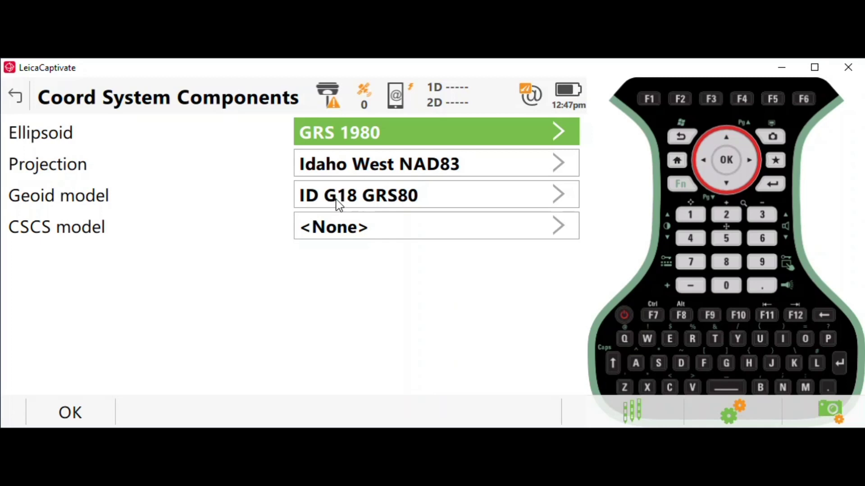
# Accept GRS 1980, Idaho West NAD83 and ID G18 GRS80, then select WGS84 point 51
pyautogui.click(80, 412)
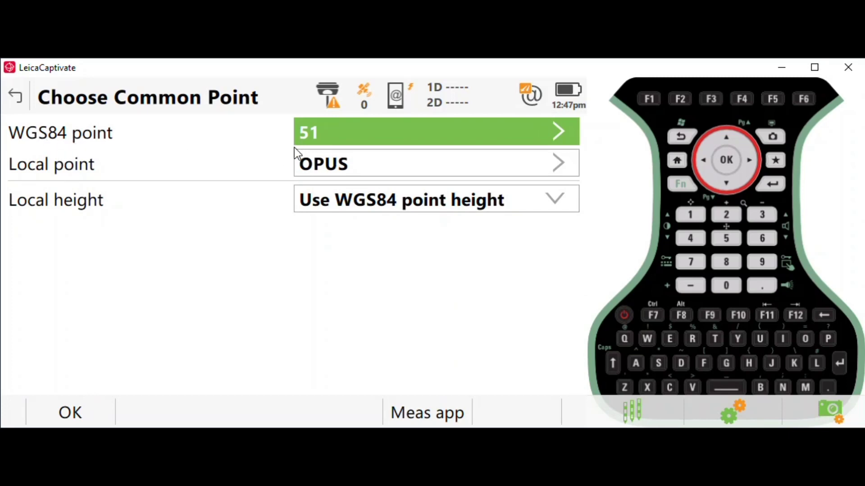
pyautogui.click(310, 136)
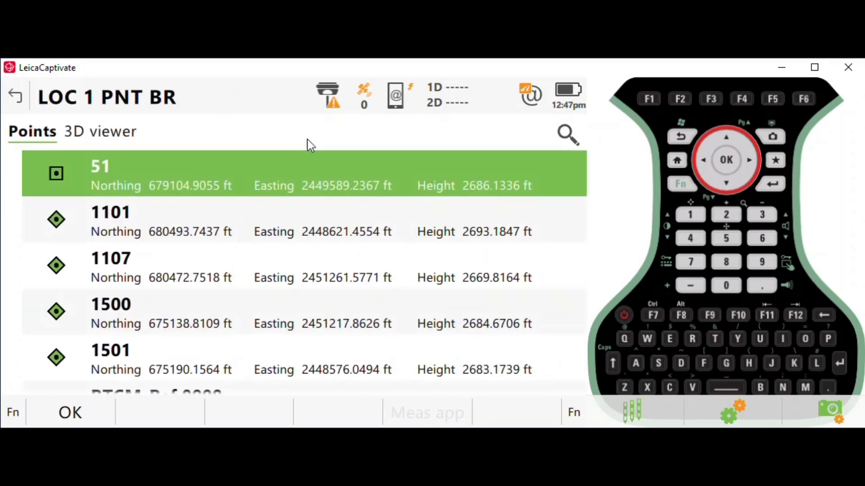
pyautogui.scroll(-2, 103, 280)
pyautogui.moveTo(102, 280); pyautogui.dragTo(91, 372)
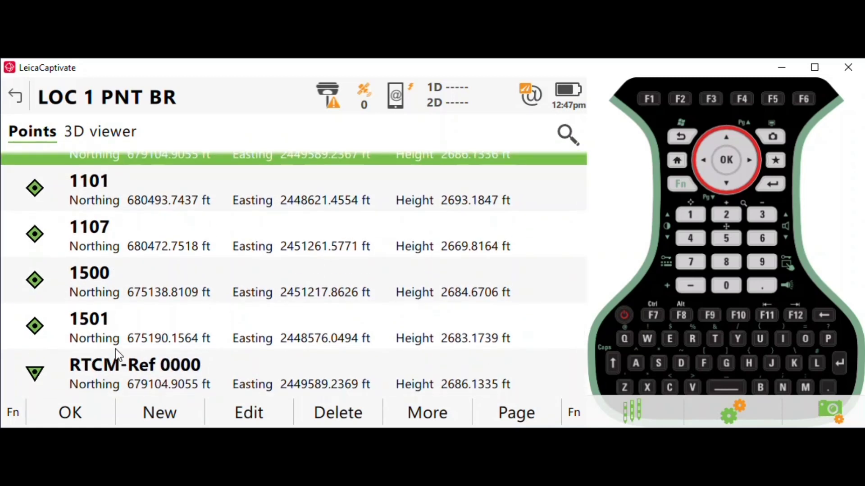
pyautogui.scroll(1, 133, 228)
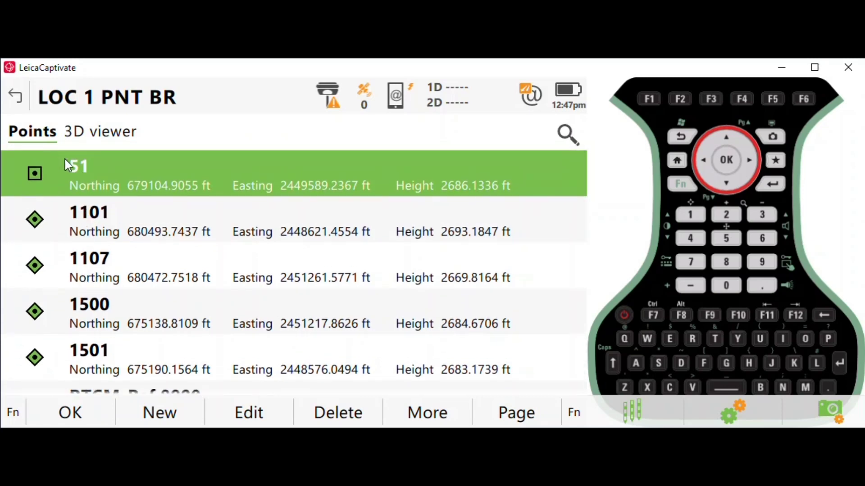
pyautogui.click(83, 411)
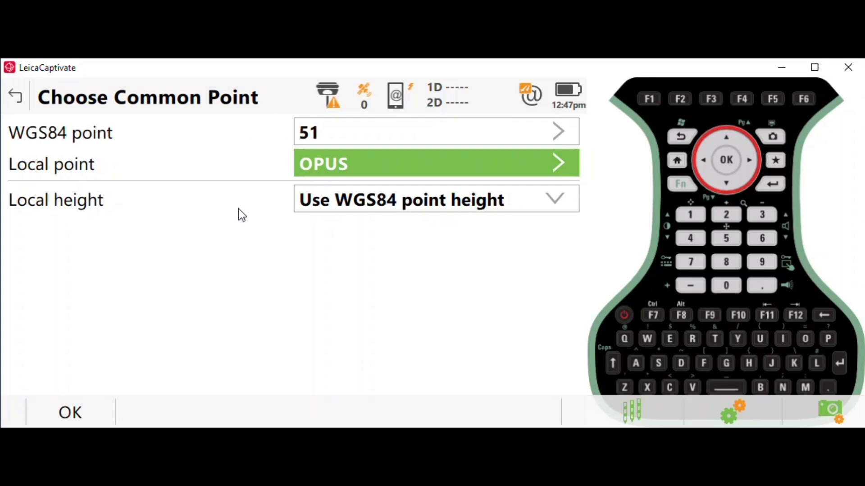
# Use the local point height for the 51–OPUS pair and store 1PNT BR LOC
pyautogui.click(307, 208)
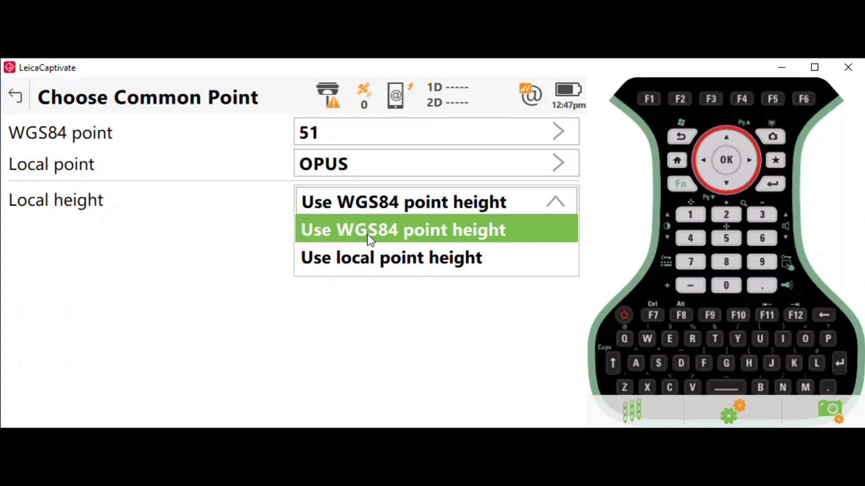
pyautogui.click(343, 260)
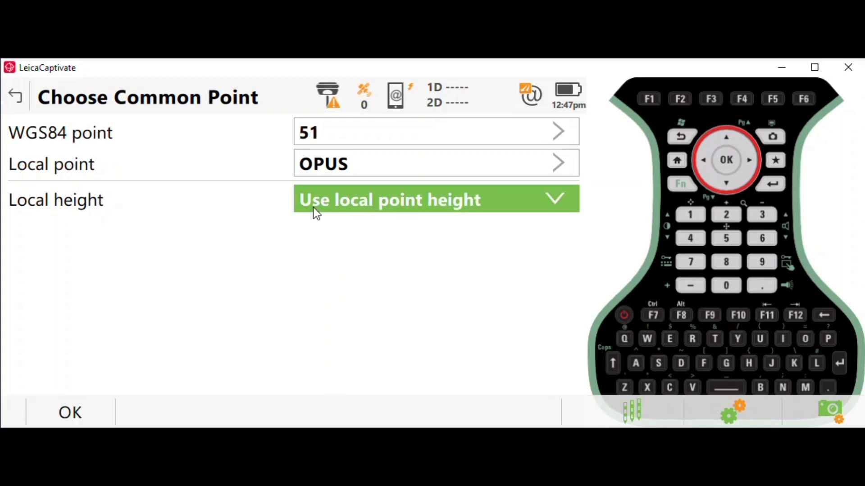
pyautogui.click(69, 409)
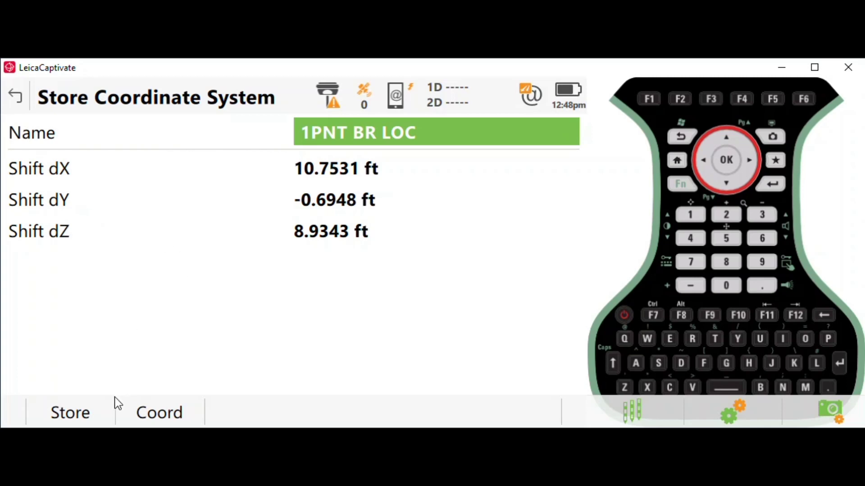
pyautogui.click(77, 414)
# Save the system, then window-zoom the 3D map onto RTCM-Ref 0000 beside OPUS
pyautogui.click(75, 415)
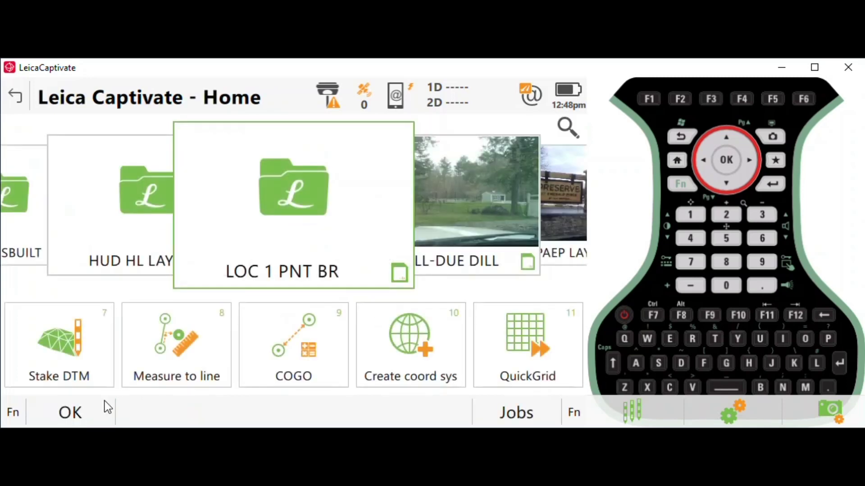
pyautogui.moveTo(293, 365); pyautogui.dragTo(563, 338)
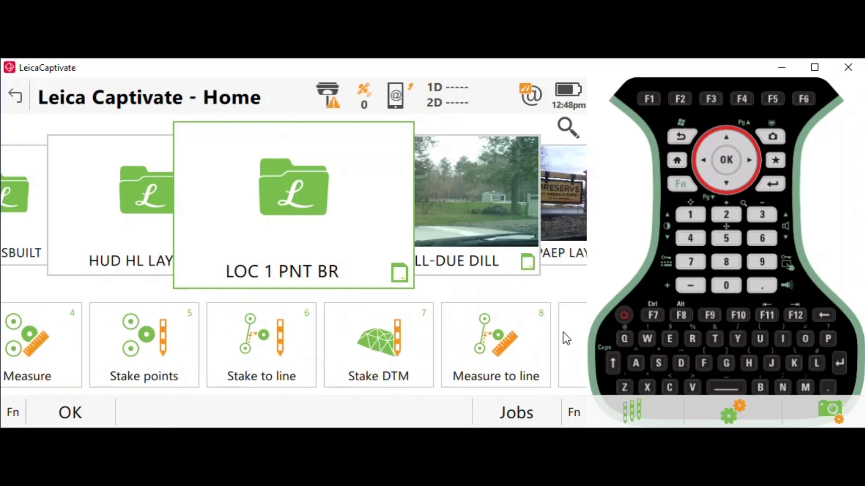
pyautogui.click(176, 358)
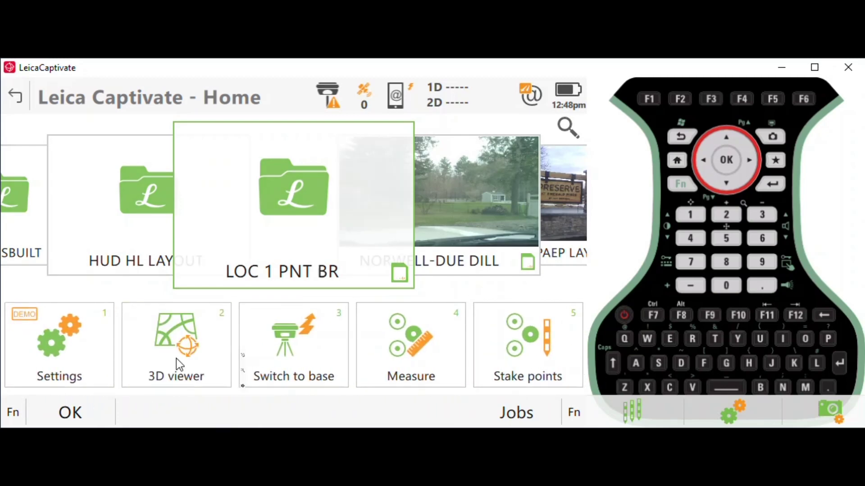
pyautogui.click(569, 253)
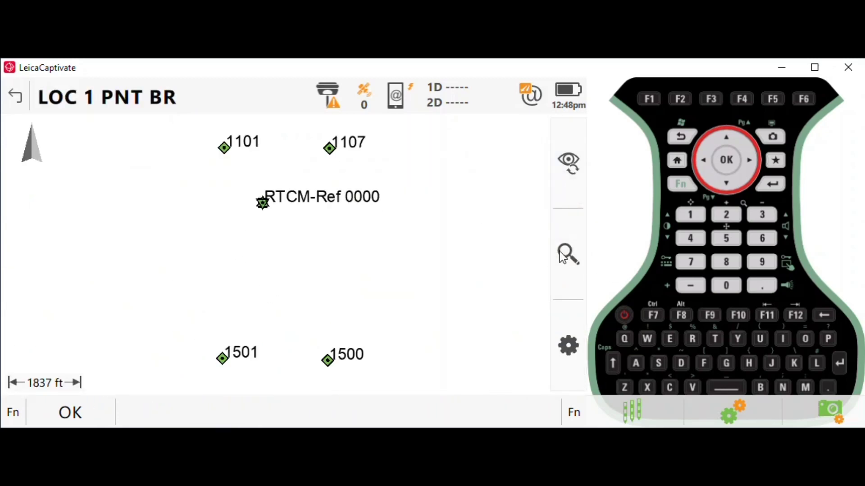
pyautogui.moveTo(251, 191); pyautogui.dragTo(288, 231)
pyautogui.click(530, 288)
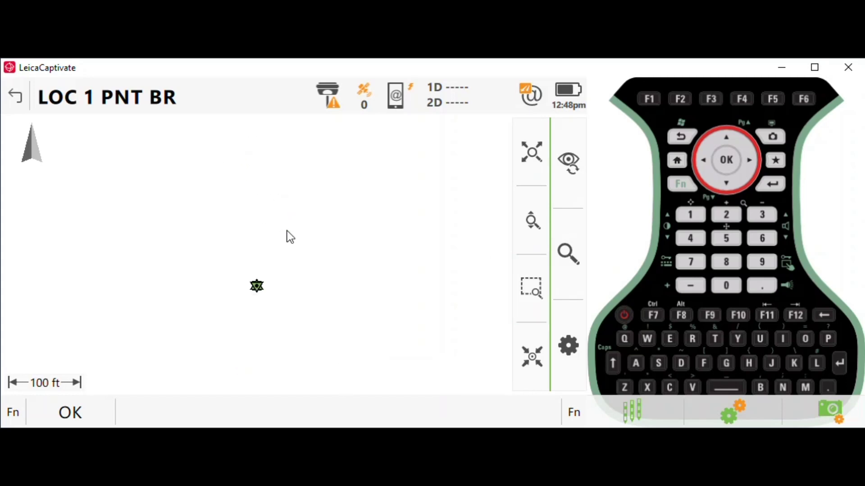
pyautogui.click(542, 304)
pyautogui.moveTo(256, 284); pyautogui.dragTo(373, 170)
pyautogui.click(529, 297)
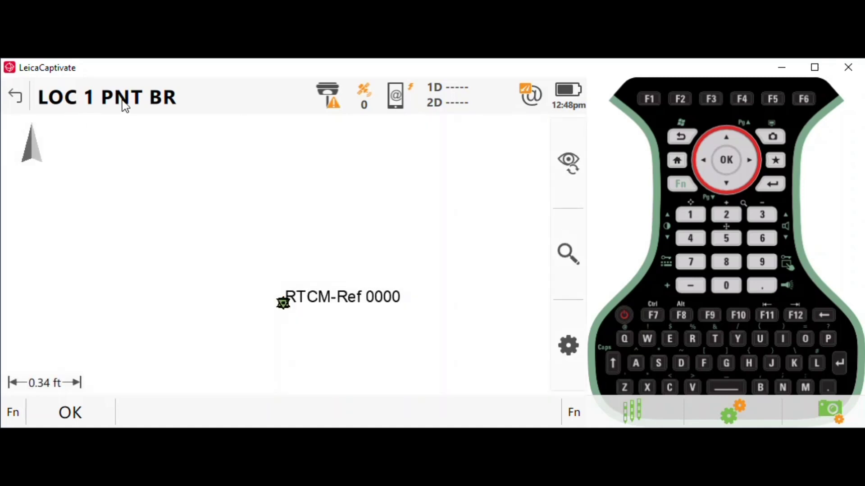
pyautogui.moveTo(116, 231); pyautogui.dragTo(115, 209)
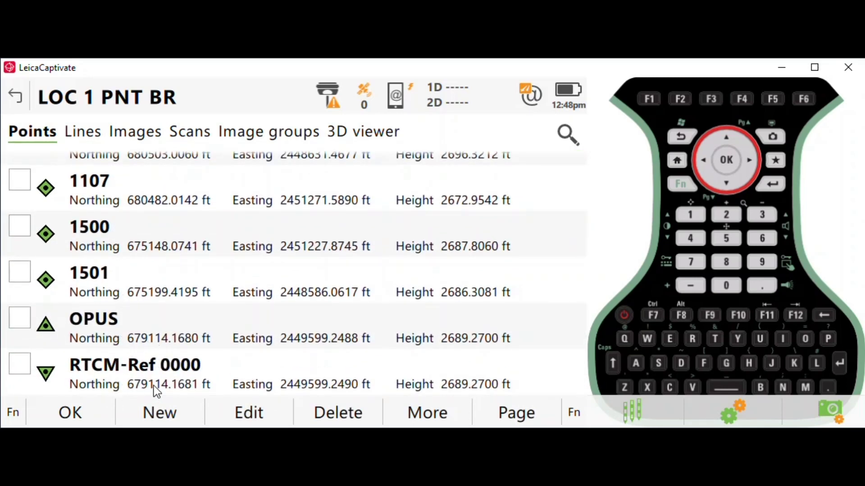
# Scroll the Points list, then zoom the 3D viewer to show all LOC 1 PNT BR points
pyautogui.scroll(2, 175, 199)
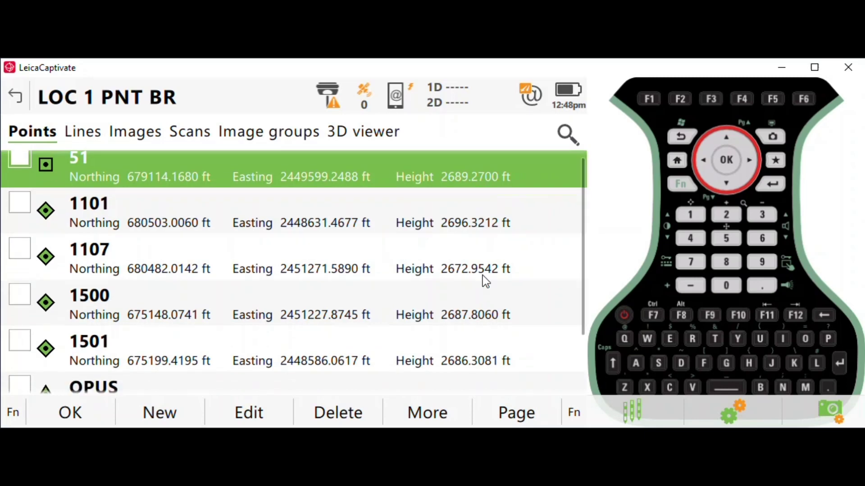
pyautogui.scroll(-2, 482, 275)
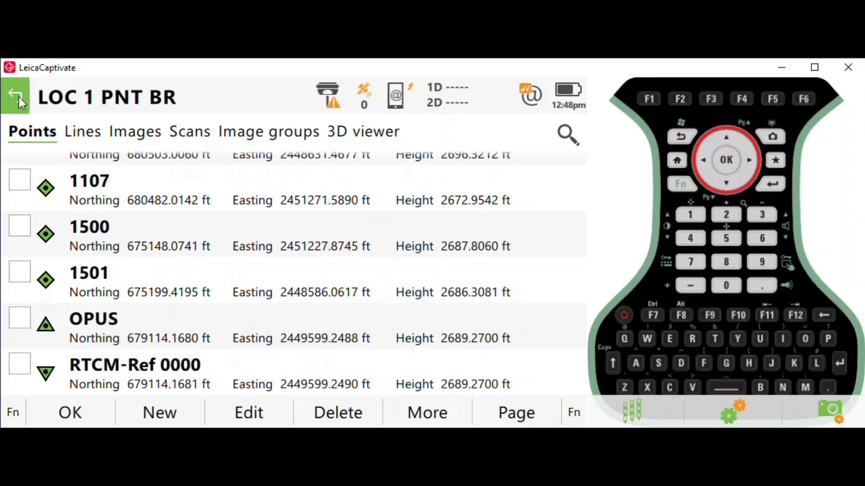
pyautogui.click(344, 136)
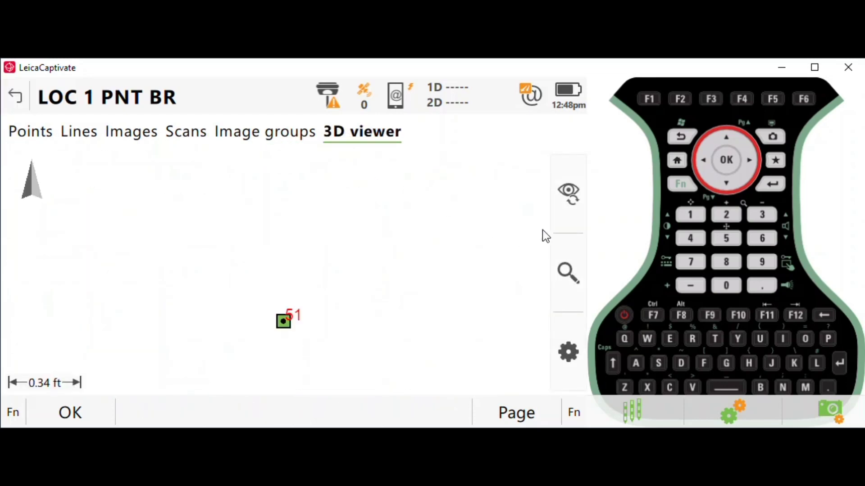
pyautogui.click(566, 271)
pyautogui.click(532, 185)
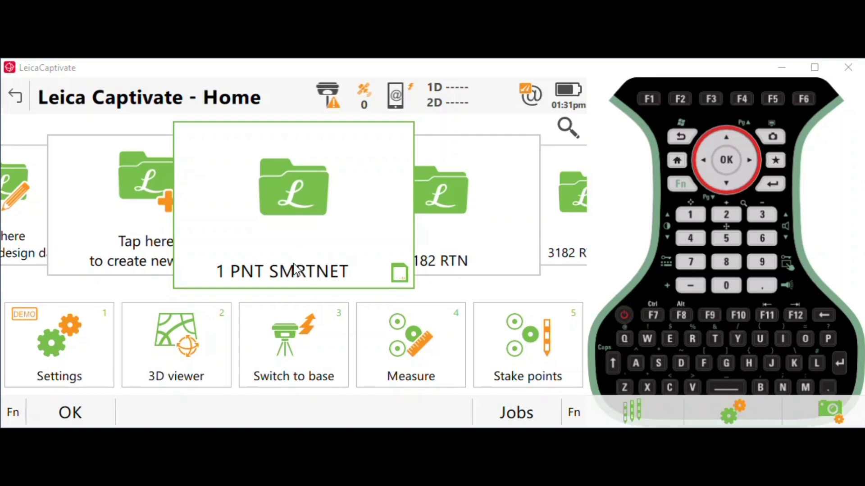
# Show job 1 PNT SMRTNET's data in the 3D viewer, zoomed to all its points
pyautogui.click(301, 213)
pyautogui.click(248, 225)
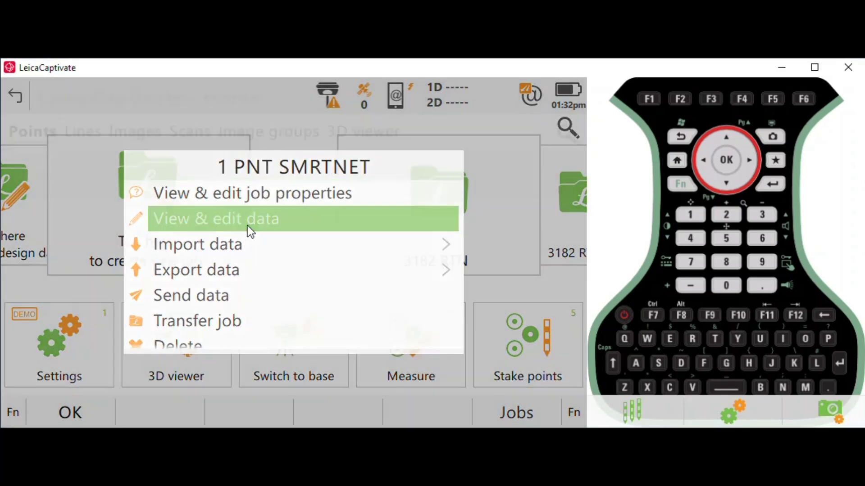
pyautogui.click(355, 140)
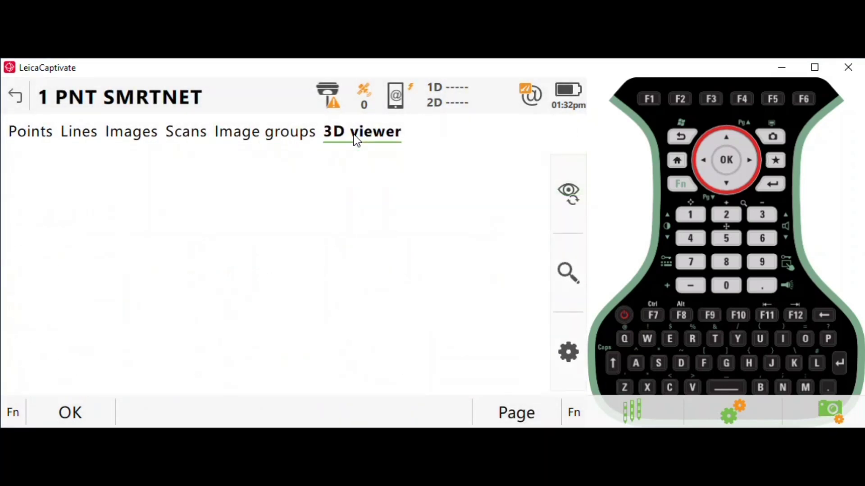
pyautogui.click(565, 272)
pyautogui.click(540, 192)
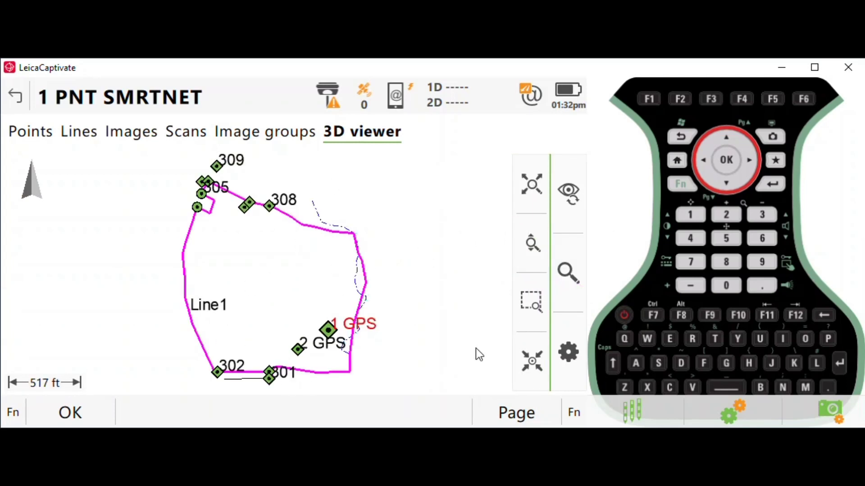
# Window-zoom around points 300 and 301, select point 300 and show it in the Points list
pyautogui.click(531, 301)
pyautogui.moveTo(249, 355); pyautogui.dragTo(290, 381)
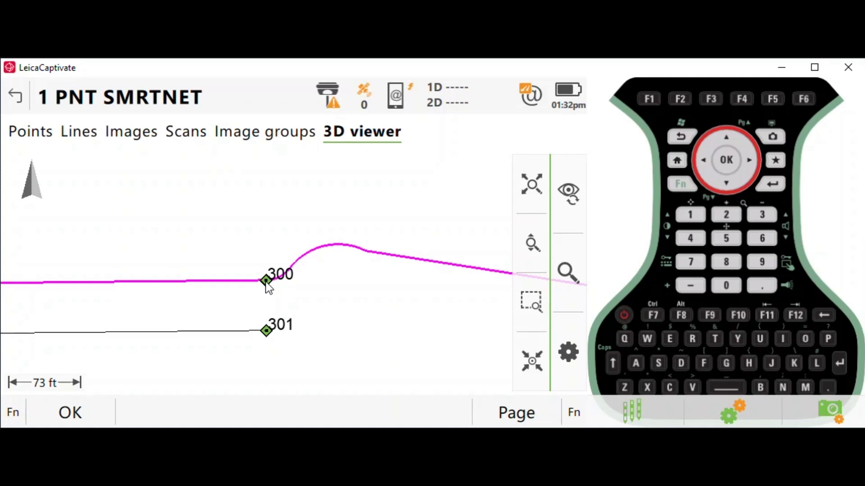
pyautogui.click(266, 283)
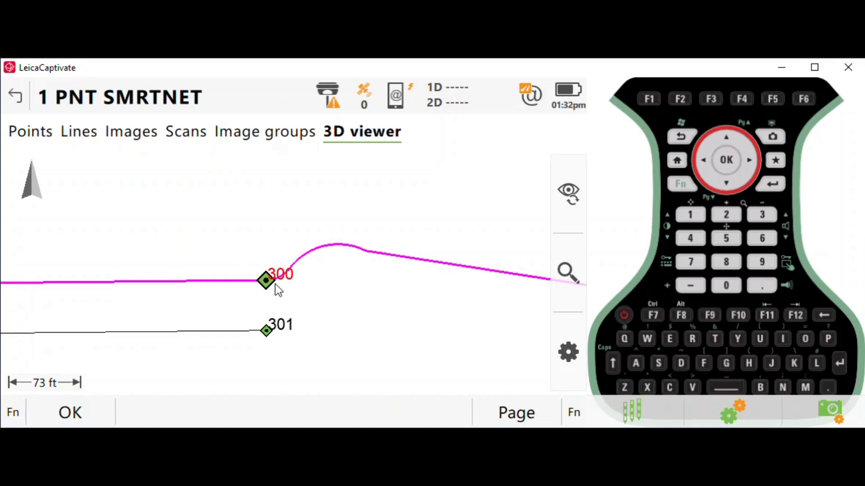
pyautogui.click(41, 134)
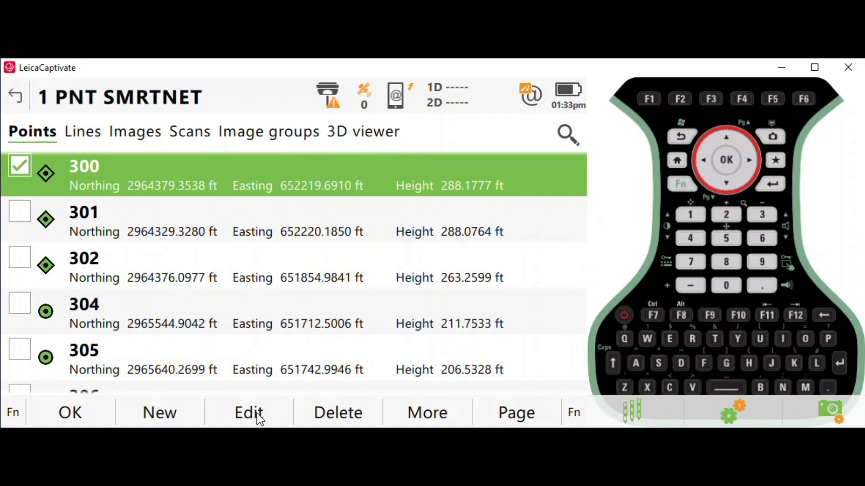
# Store new point 300 TBM at point 300's position with height 288.96 ft
pyautogui.click(162, 414)
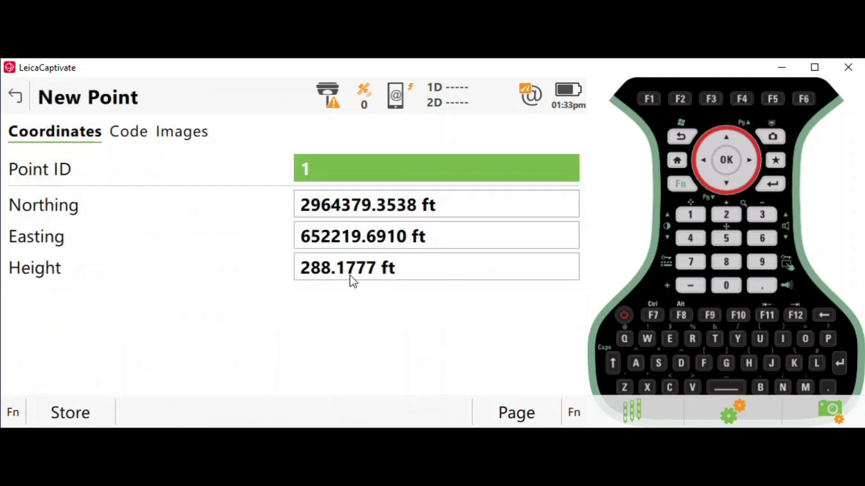
pyautogui.click(311, 172)
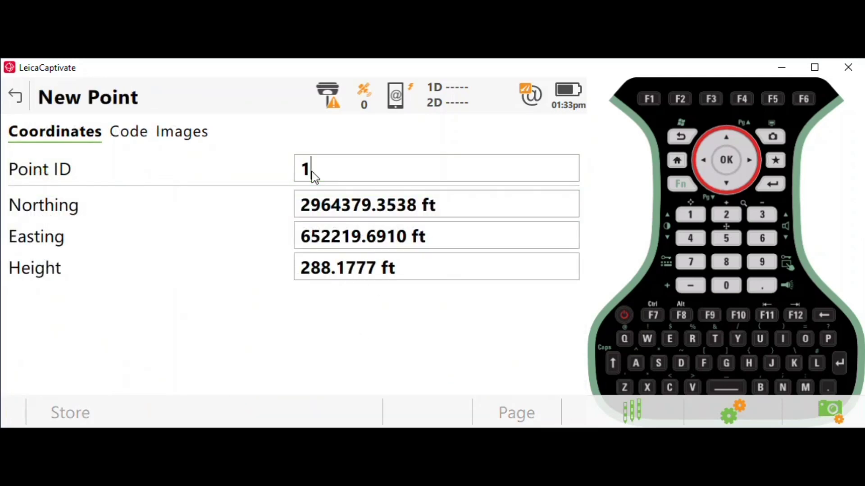
pyautogui.press('BackSpace')
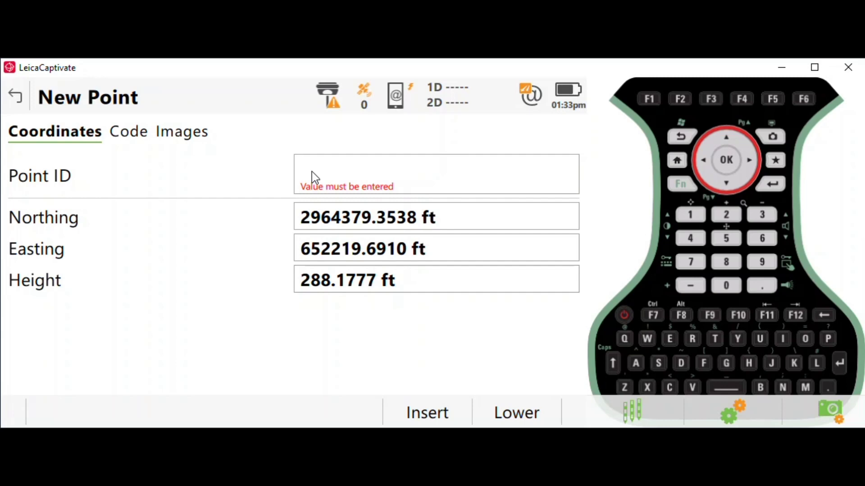
pyautogui.write('300 TBM')
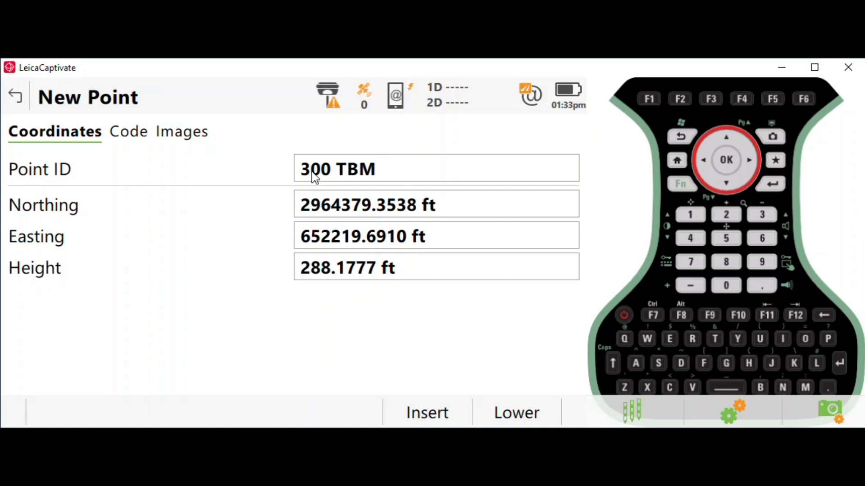
pyautogui.click(343, 274)
pyautogui.click(372, 274)
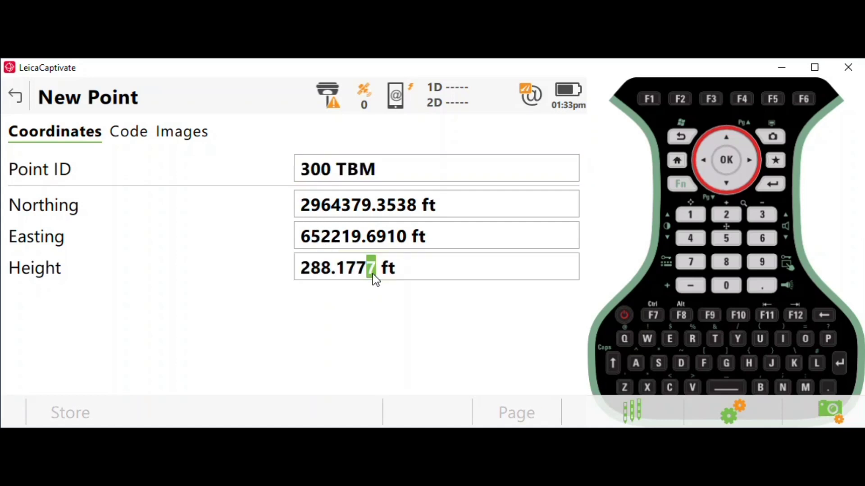
pyautogui.press('BackSpace')
pyautogui.press('BackSpace')
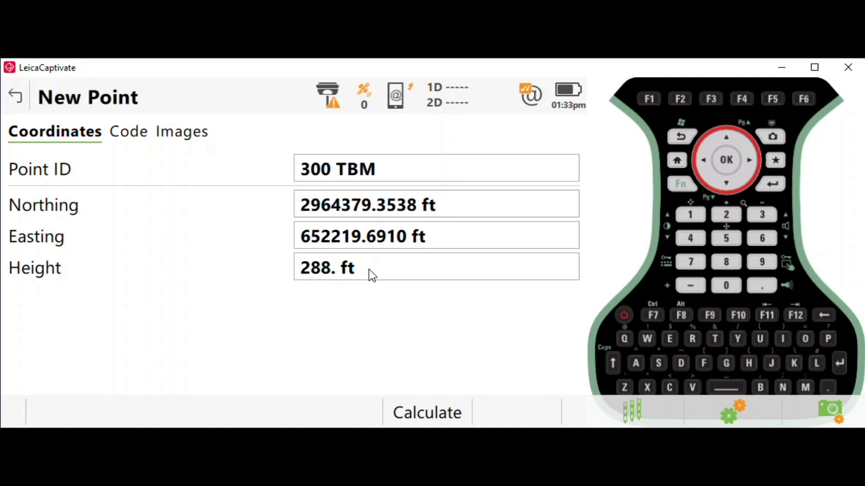
pyautogui.write('96')
pyautogui.press('Return')
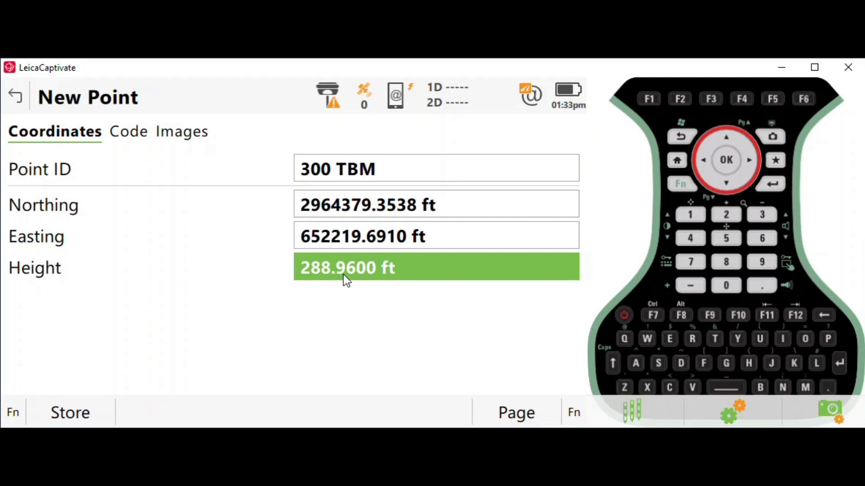
pyautogui.click(67, 413)
pyautogui.scroll(4, 160, 242)
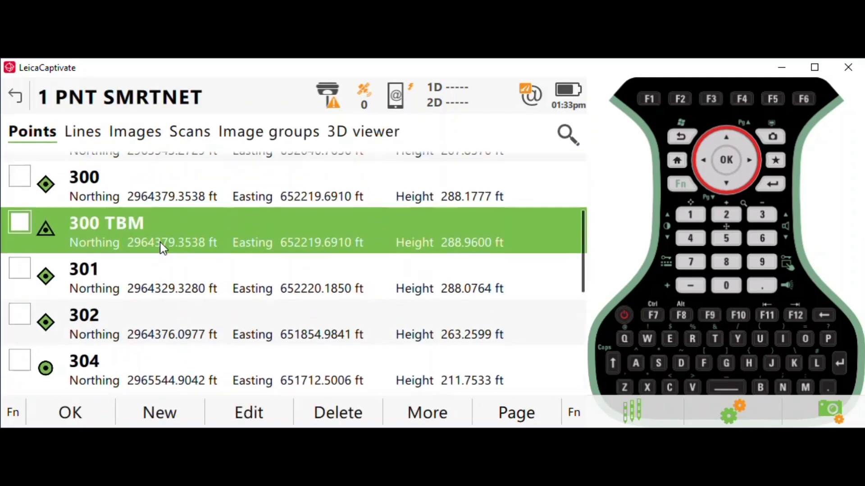
# Confirm the 1 PNT SMRTNET Points list with OK and return to Home
pyautogui.scroll(-2, 106, 339)
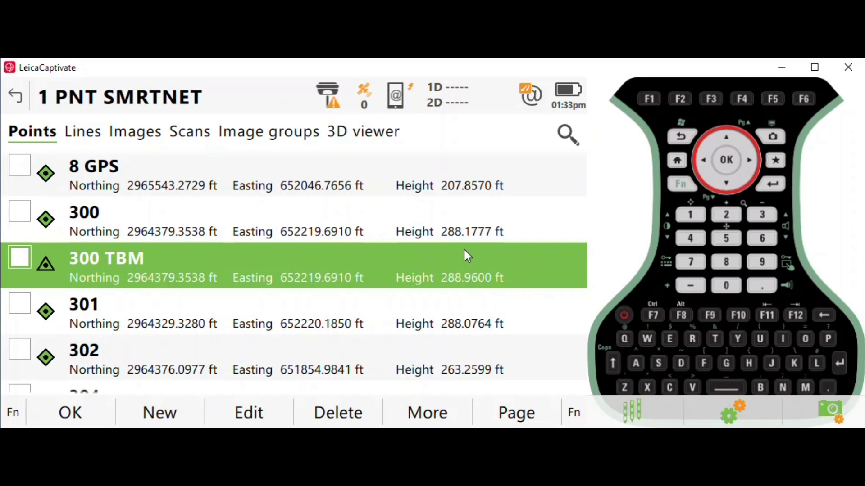
pyautogui.click(77, 412)
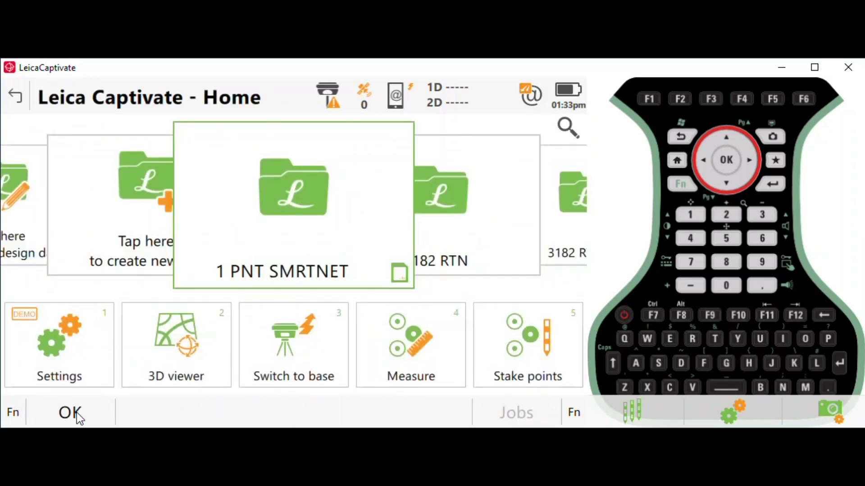
pyautogui.scroll(-3, 420, 346)
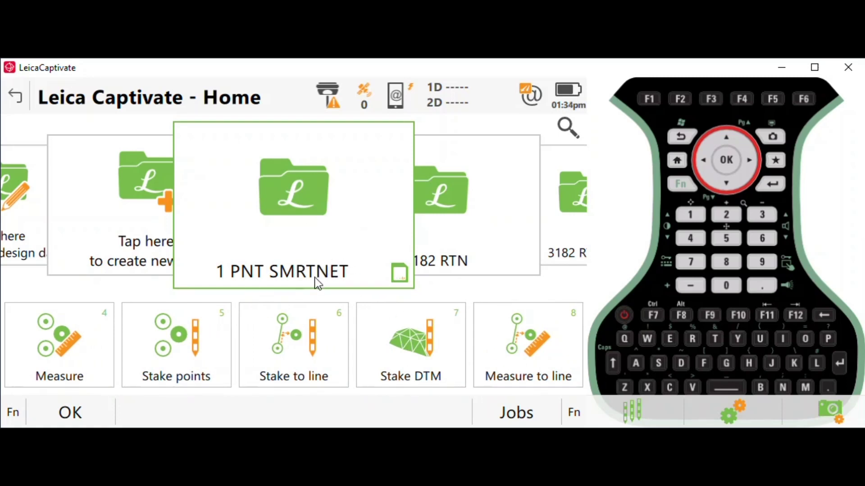
# Find the Create coord sys tile among the apps and pick Classic 3D as the method
pyautogui.moveTo(459, 359); pyautogui.dragTo(222, 372)
pyautogui.moveTo(395, 367); pyautogui.dragTo(204, 363)
pyautogui.click(400, 349)
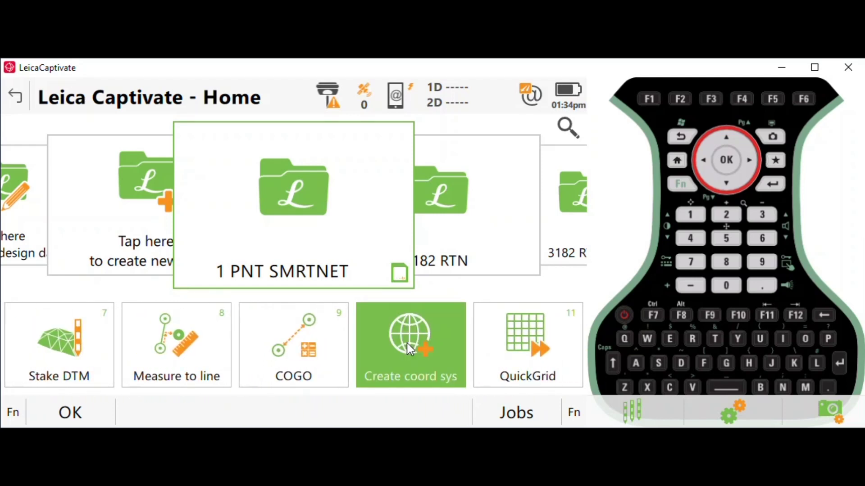
pyautogui.click(331, 158)
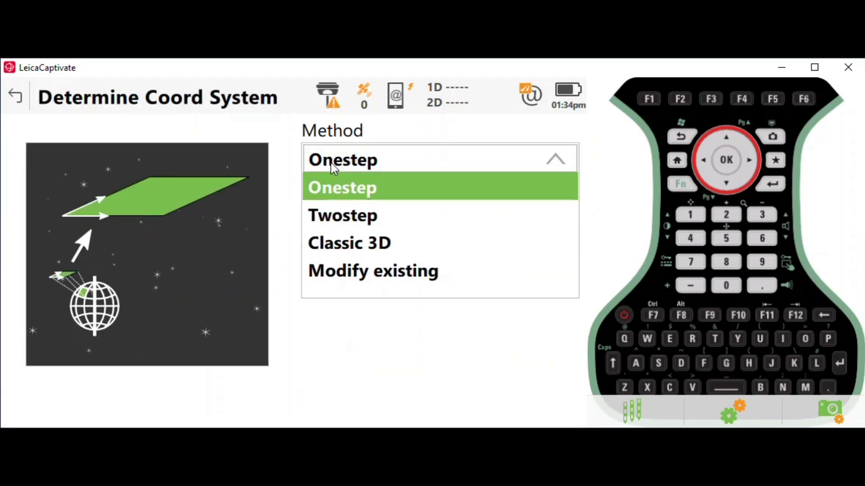
pyautogui.click(340, 247)
# Name the Classic 3D transformation 1PN TBM with one-point localization, accepting ellipsoidal heights and default components
pyautogui.click(72, 412)
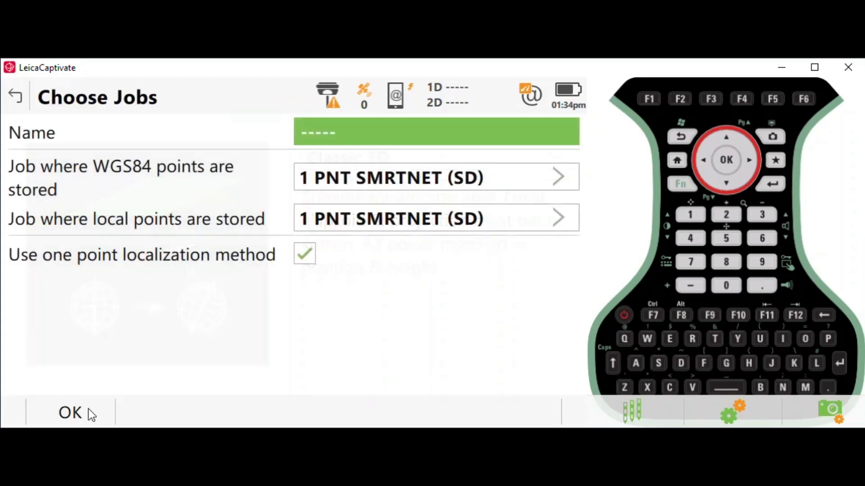
pyautogui.click(320, 134)
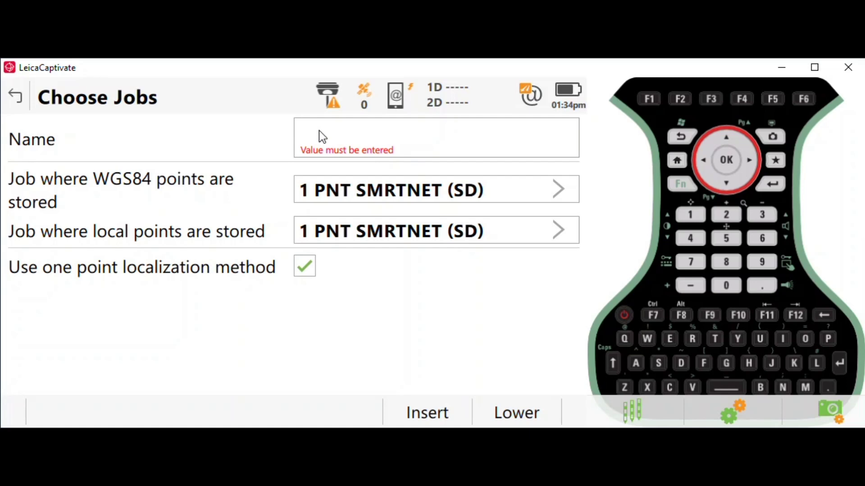
pyautogui.write('1PN')
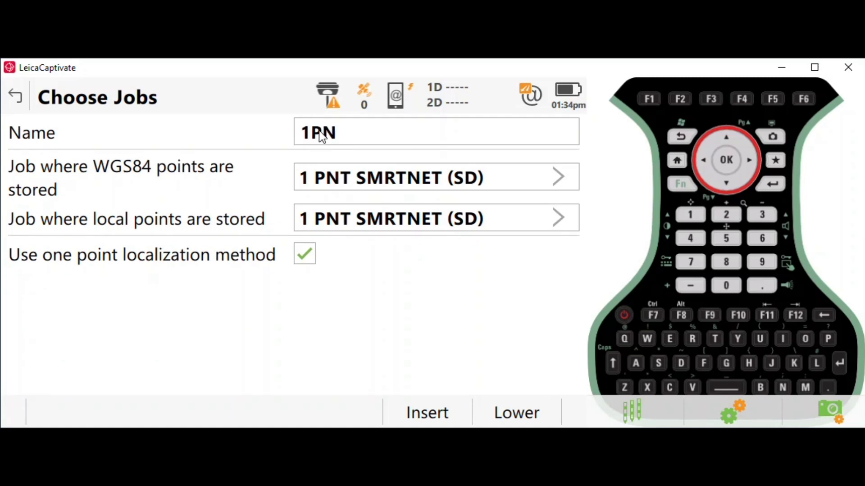
pyautogui.write('TBM')
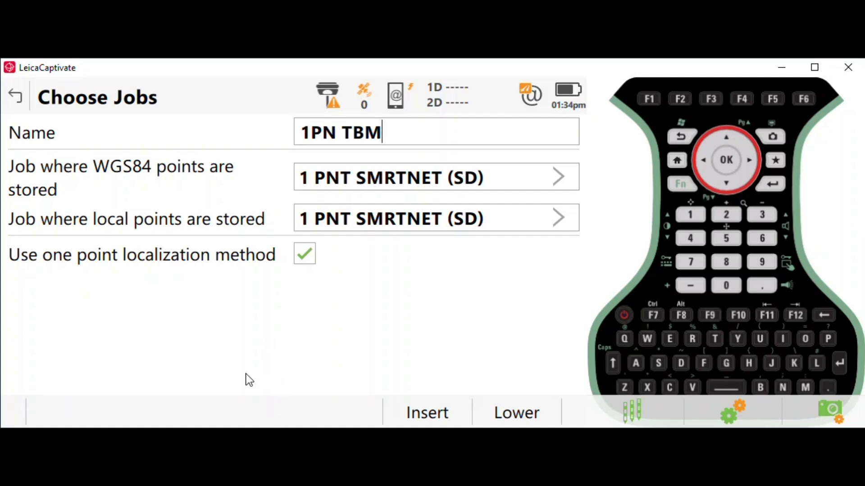
pyautogui.press('Return')
pyautogui.click(305, 255)
pyautogui.click(304, 255)
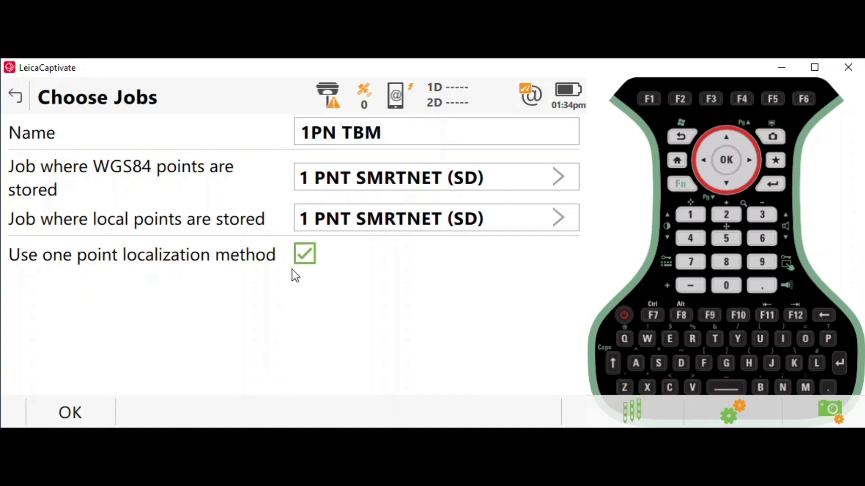
pyautogui.click(91, 415)
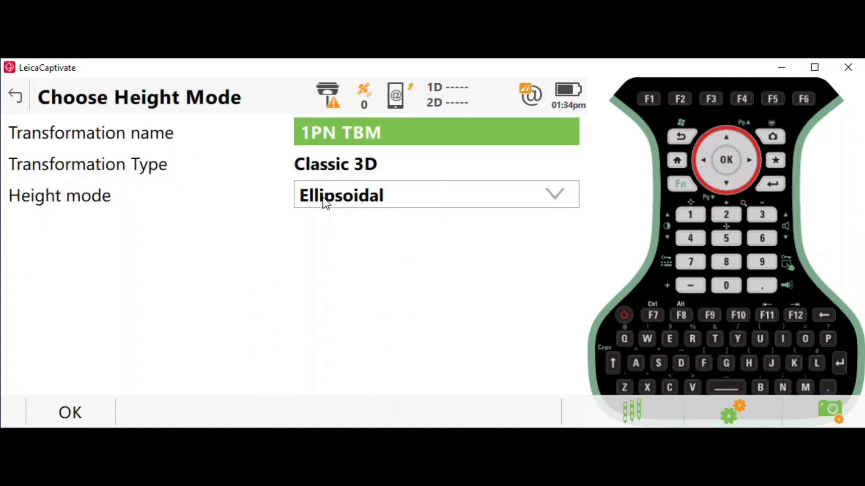
pyautogui.click(77, 414)
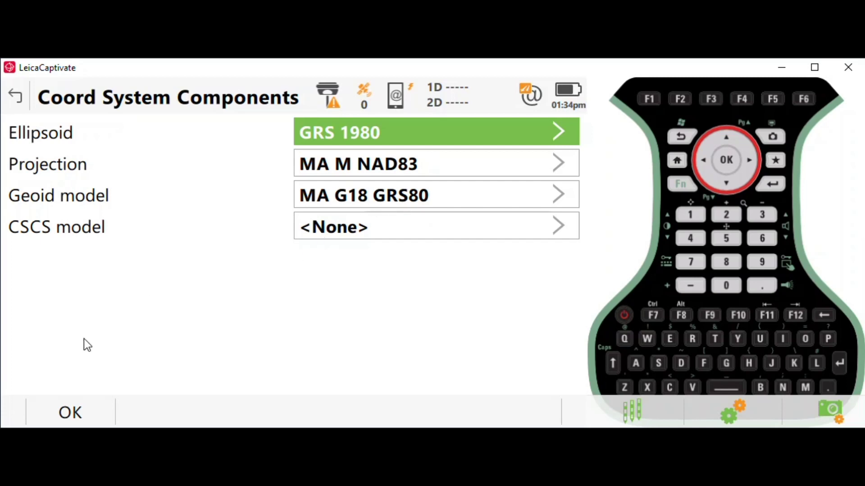
pyautogui.click(69, 410)
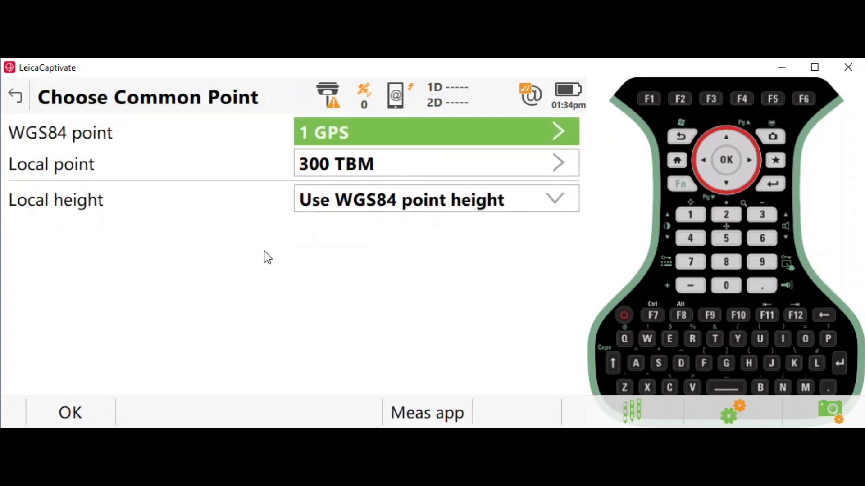
# Pair WGS84 point 300 with 300 TBM using the local point height, and compute the shifts
pyautogui.click(325, 131)
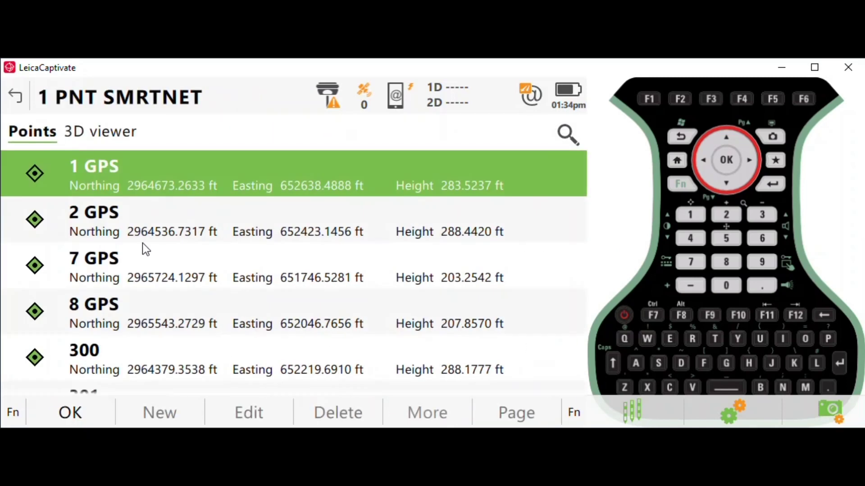
pyautogui.click(101, 357)
pyautogui.click(92, 410)
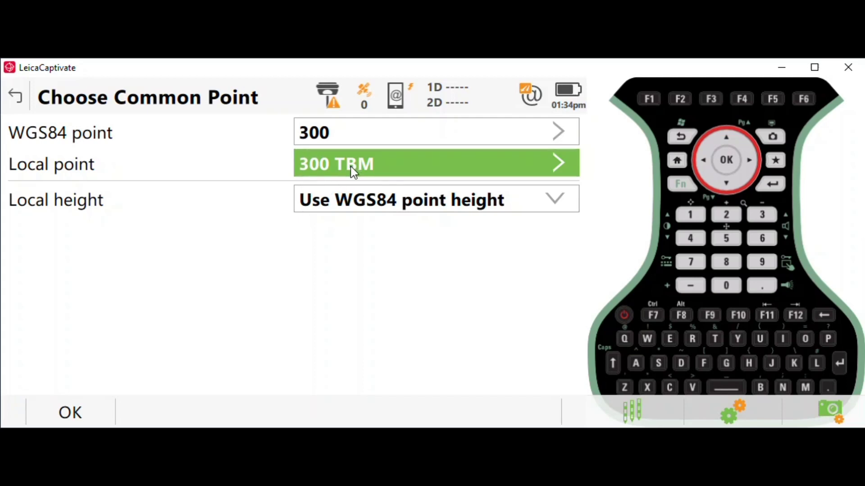
pyautogui.click(350, 209)
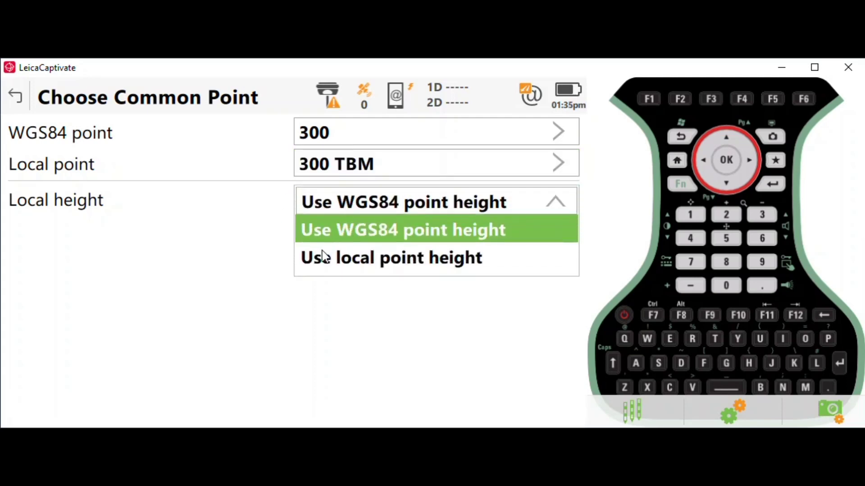
pyautogui.click(328, 266)
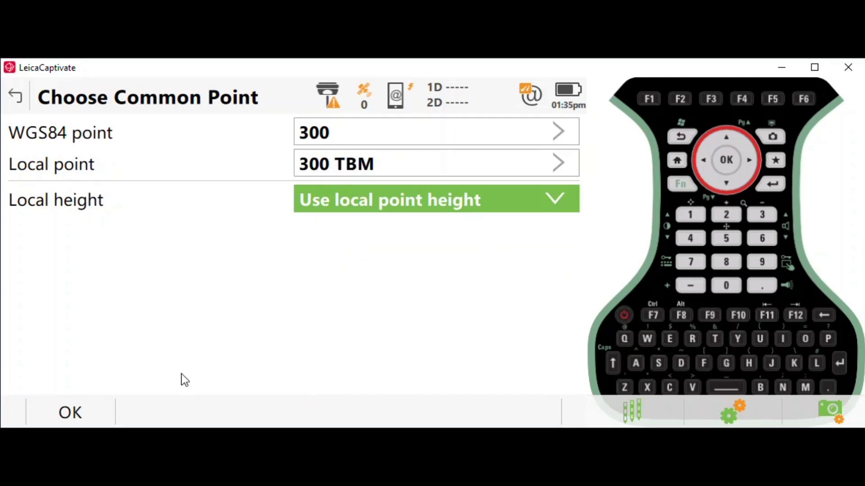
pyautogui.click(67, 412)
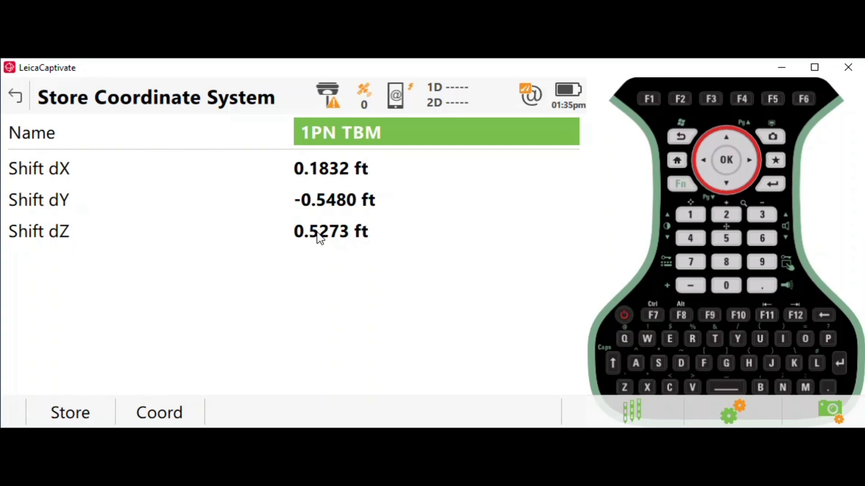
# Store coordinate system 1PN TBM, check the 1 PNT SMRTNET points, then go back Home
pyautogui.click(73, 420)
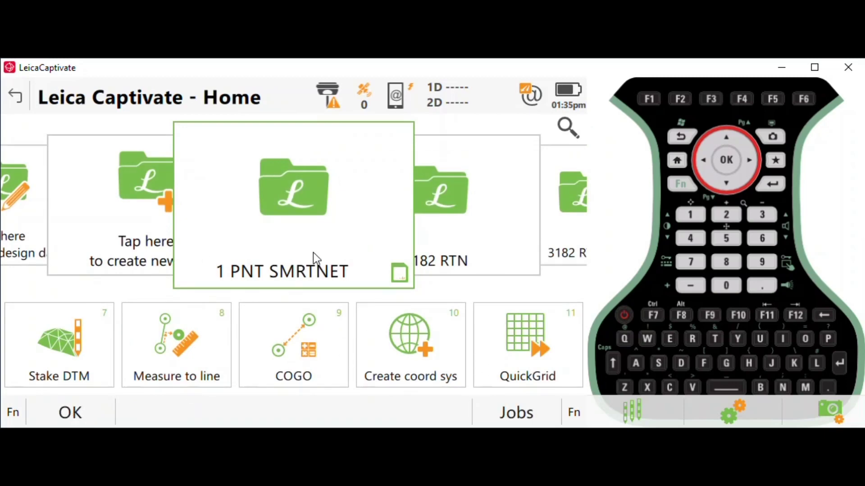
pyautogui.click(313, 252)
pyautogui.click(256, 219)
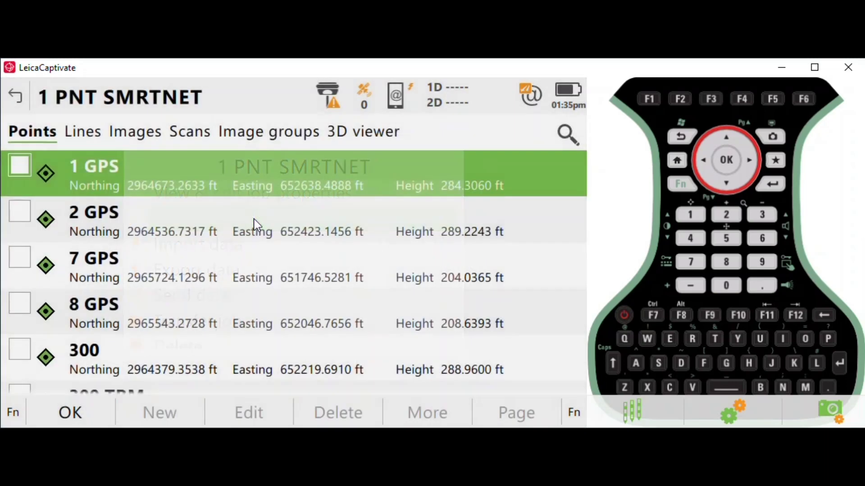
pyautogui.scroll(-4, 170, 208)
pyautogui.scroll(2, 139, 255)
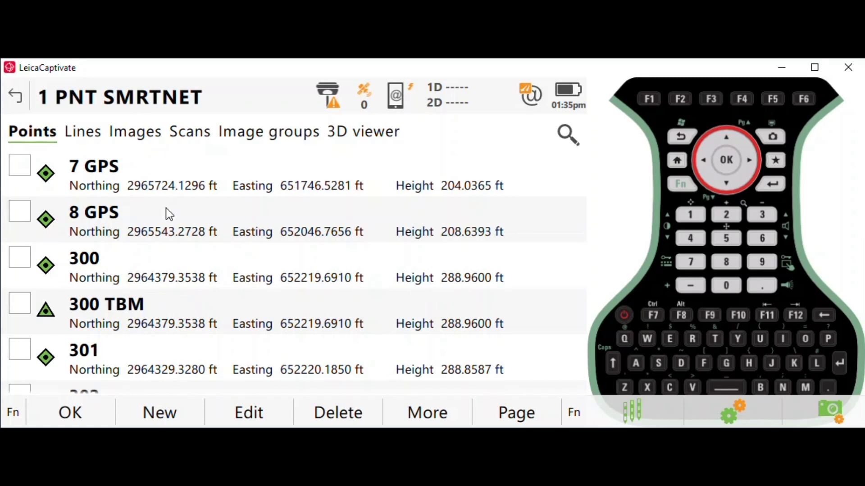
pyautogui.press('Escape')
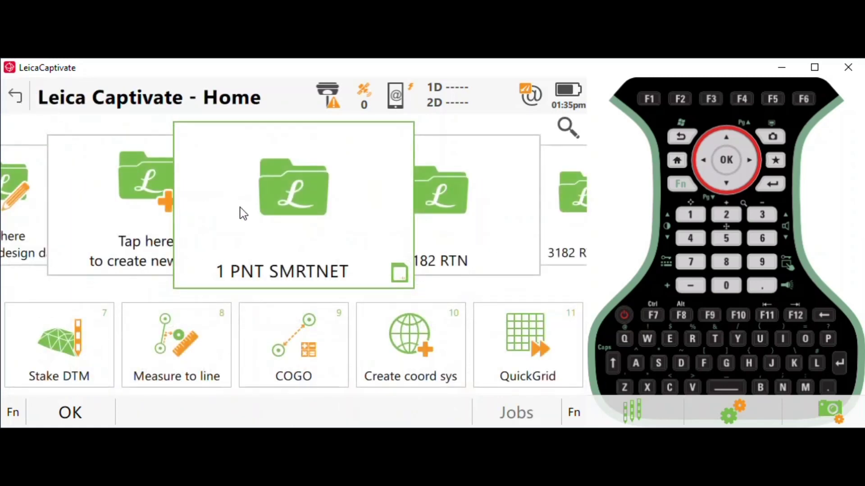
# Check the Coordinate system tab in the 1 PNT SMRTNET job properties, then return Home
pyautogui.rightClick(234, 207)
pyautogui.click(222, 201)
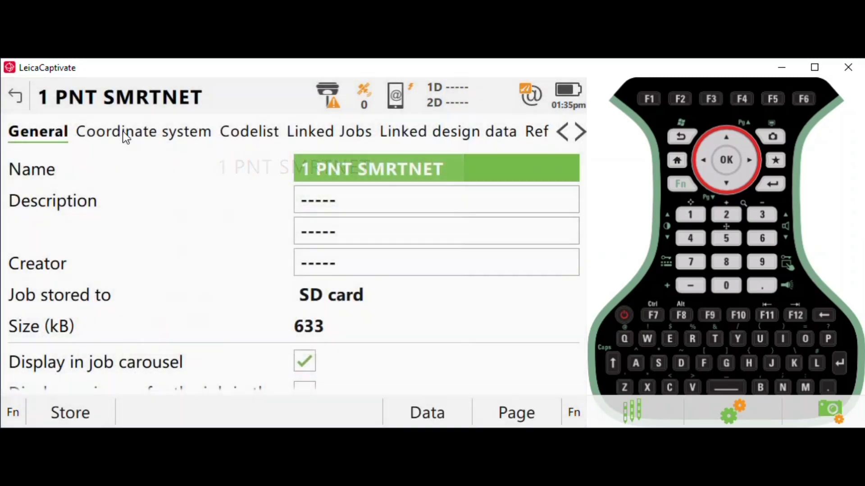
pyautogui.click(139, 143)
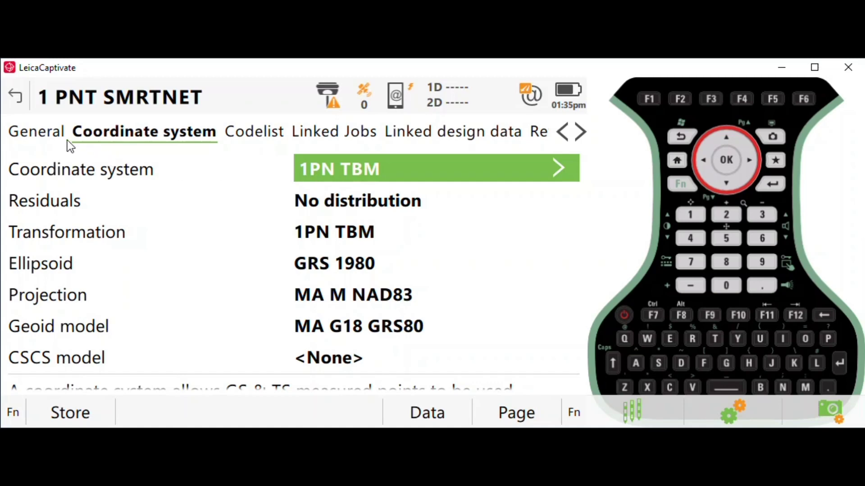
pyautogui.click(15, 97)
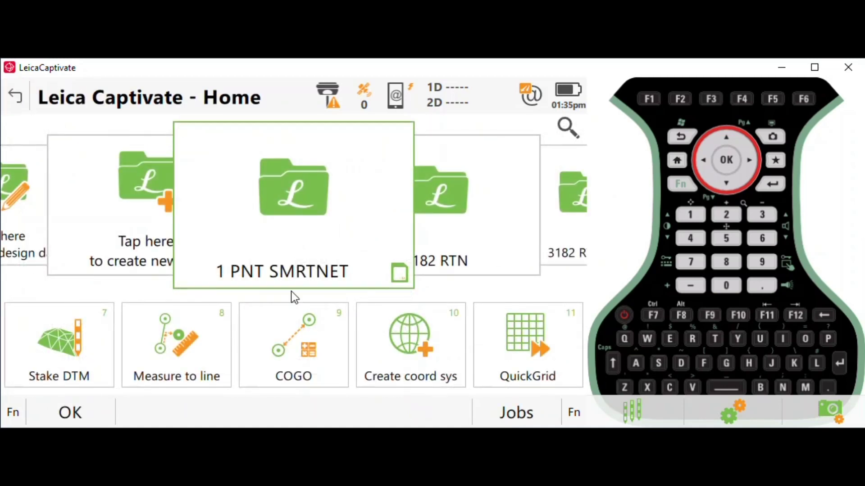
# Reopen the 1 PNT SMRTNET Points list and scroll through its points
pyautogui.rightClick(227, 220)
pyautogui.click(226, 221)
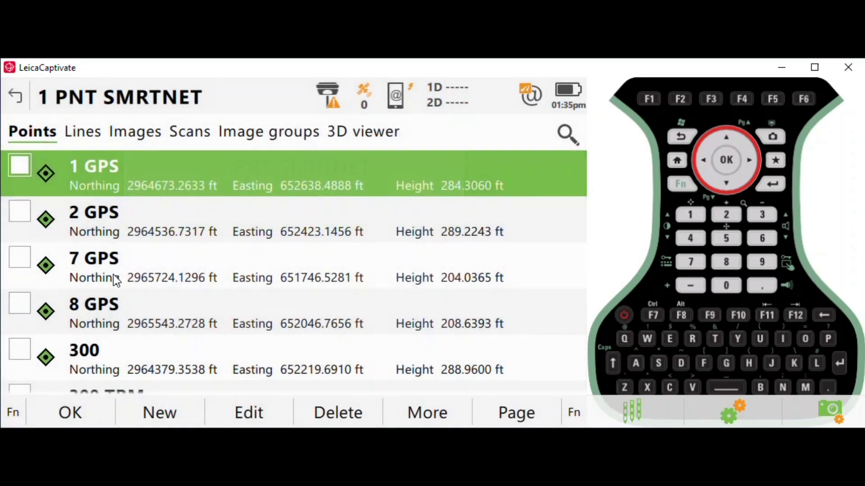
pyautogui.scroll(-4, 112, 238)
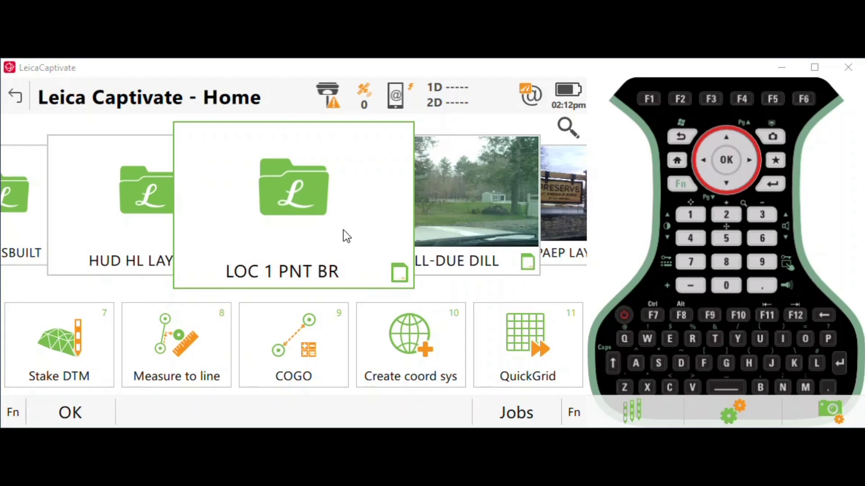
pyautogui.click(316, 221)
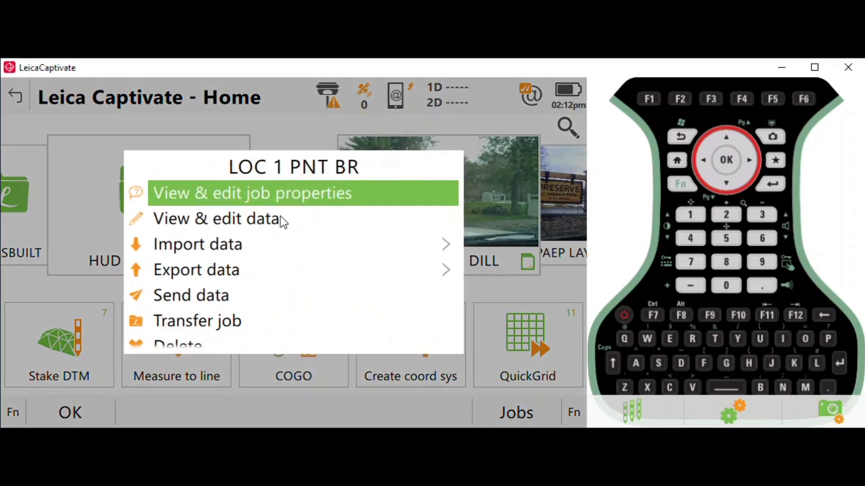
pyautogui.click(270, 193)
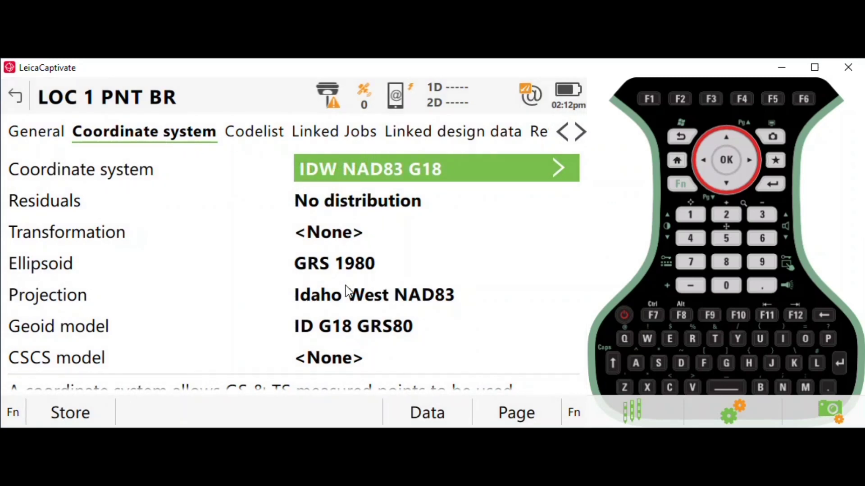
pyautogui.click(15, 97)
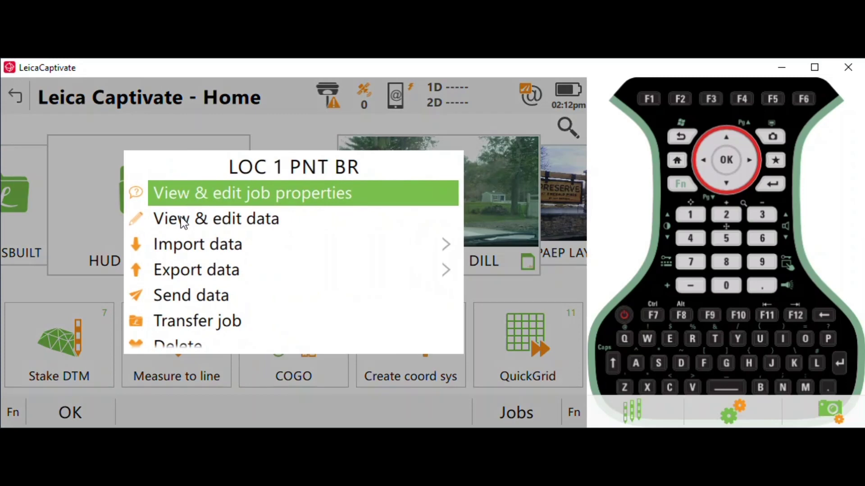
pyautogui.click(183, 219)
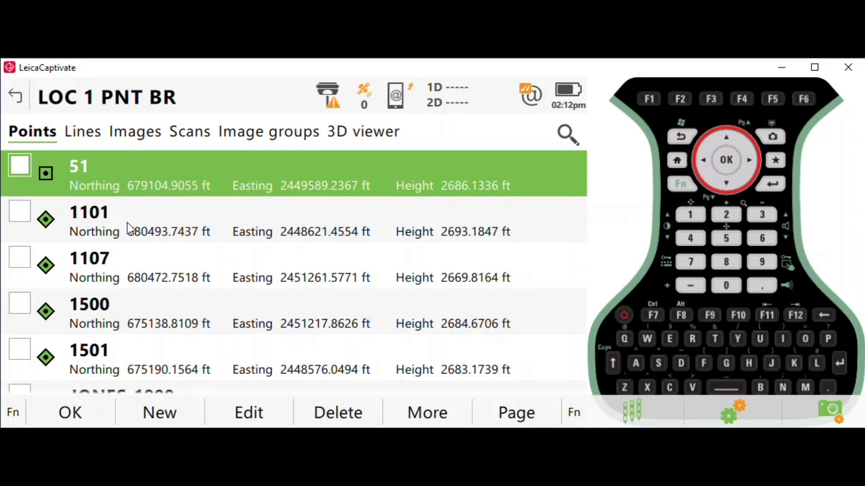
pyautogui.click(359, 135)
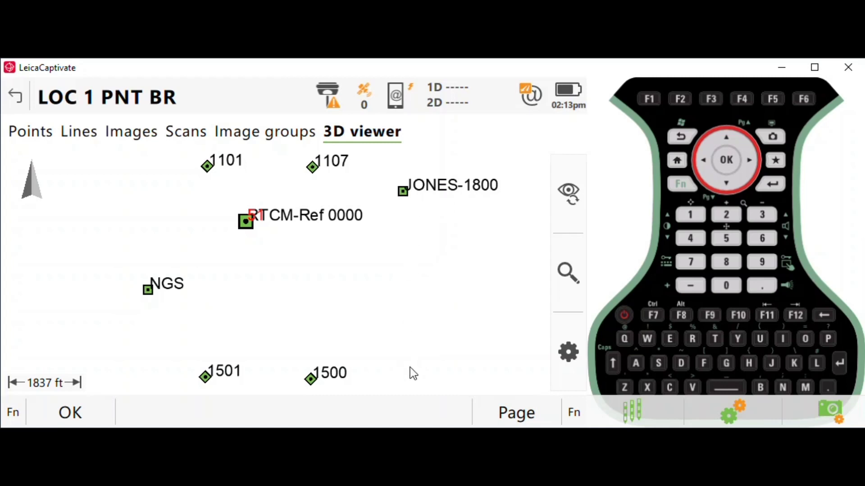
pyautogui.click(403, 195)
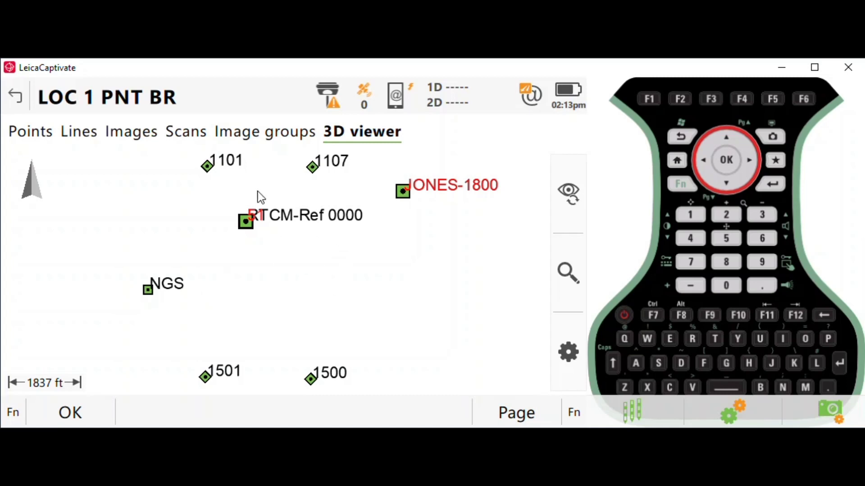
pyautogui.click(18, 96)
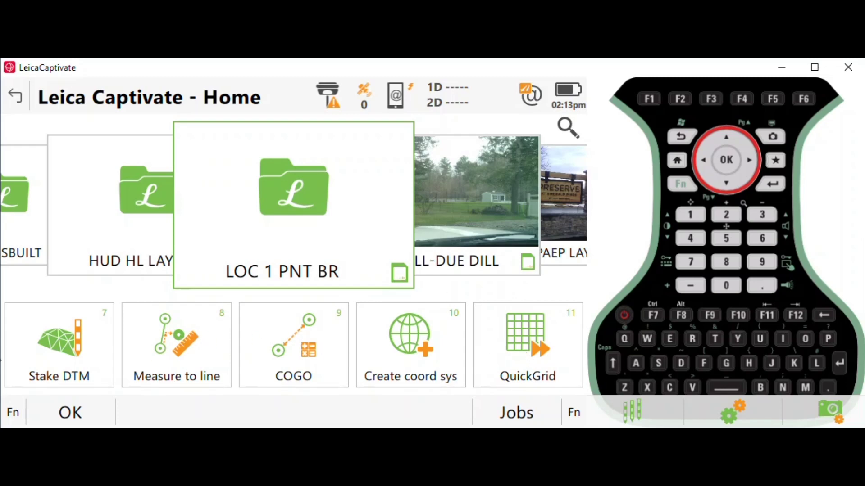
# Plot the LOC 1 PNT BR points, including JONES-1800 and NGS, in the 3D viewer, then return Home
pyautogui.click(266, 249)
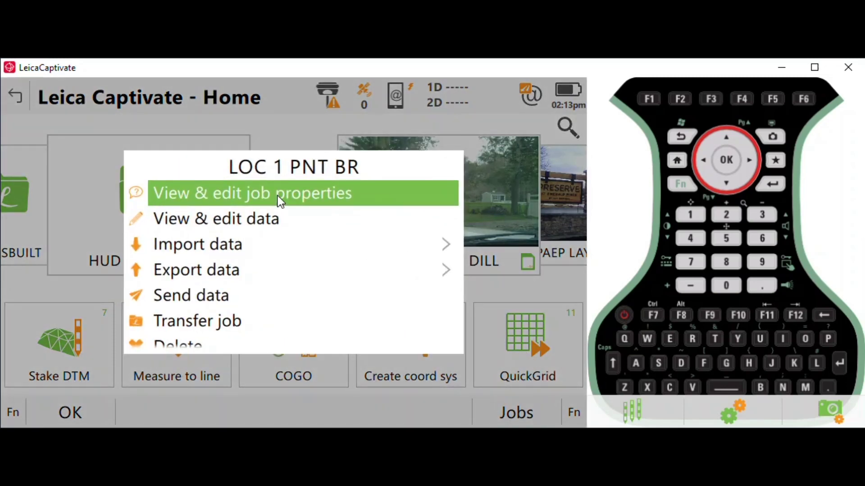
pyautogui.click(264, 216)
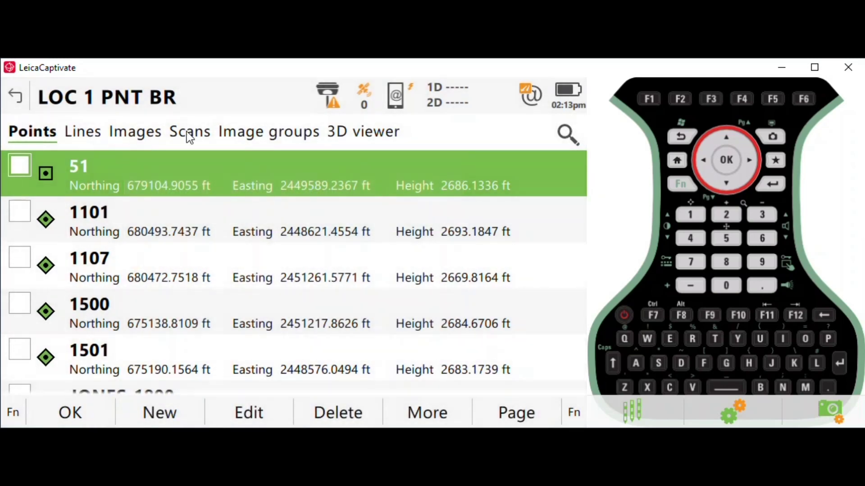
pyautogui.click(363, 138)
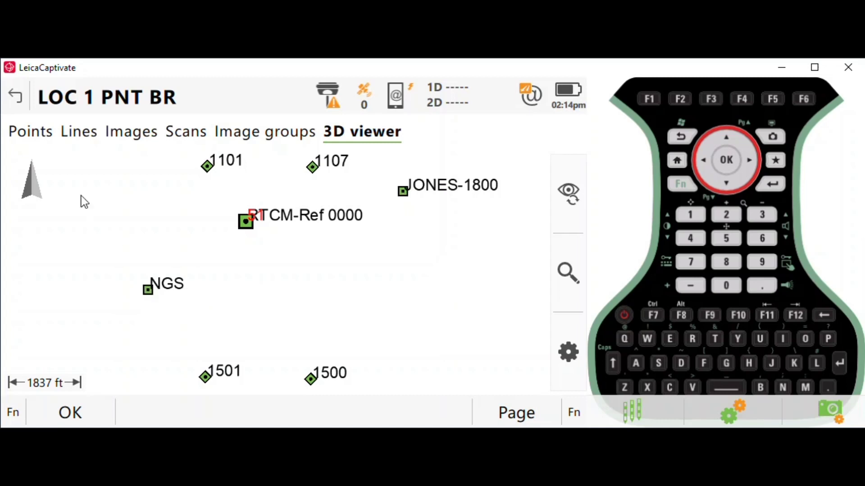
pyautogui.click(15, 96)
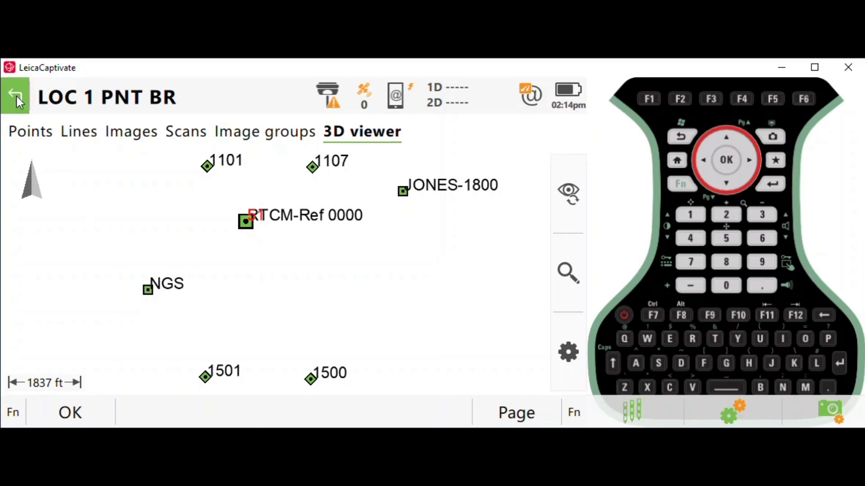
# Start QuickGrid with the QuickShift method, shifting coordinate system IDW NAD83 G18
pyautogui.click(504, 348)
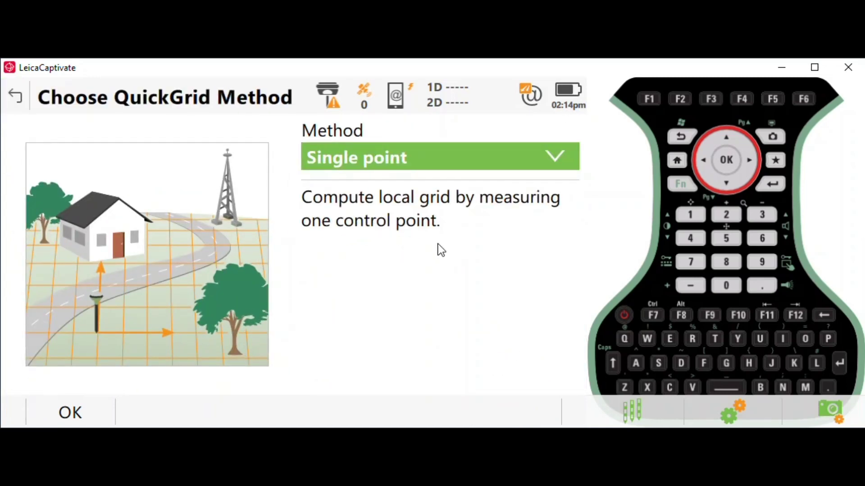
pyautogui.click(360, 158)
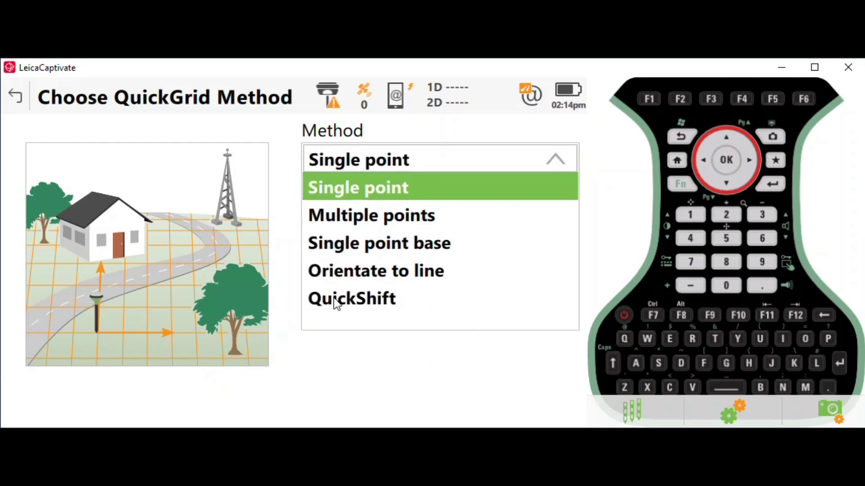
pyautogui.click(336, 301)
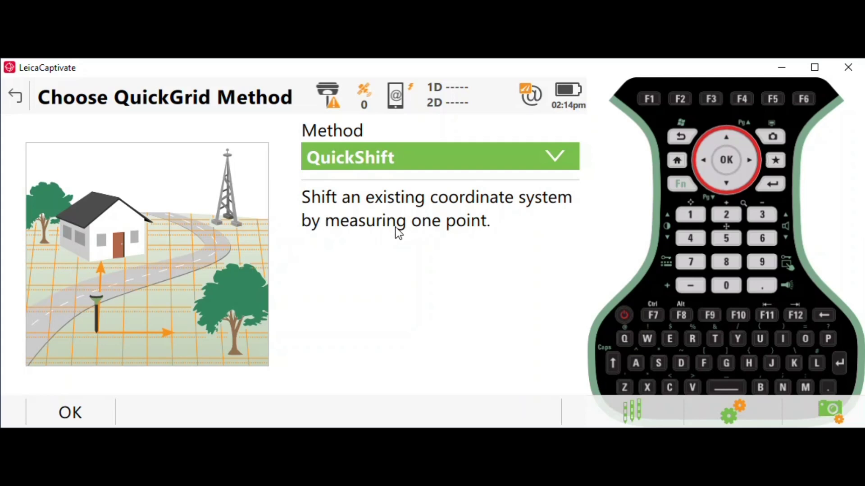
pyautogui.click(64, 412)
pyautogui.click(75, 411)
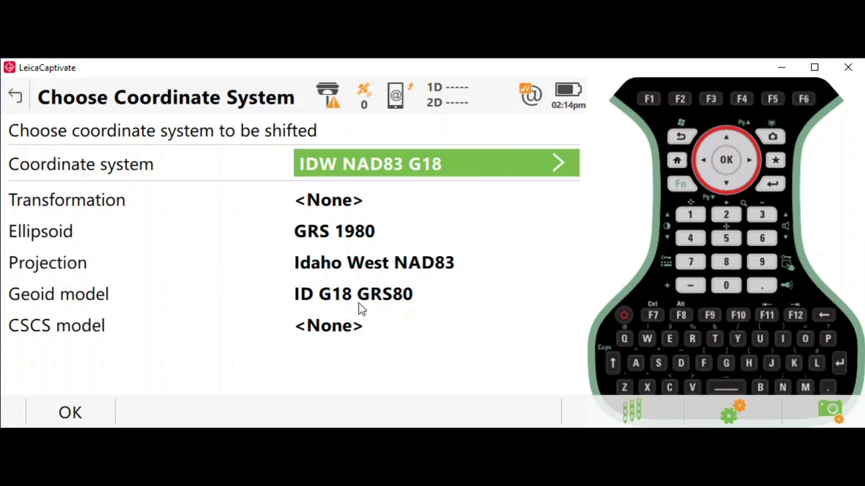
pyautogui.click(70, 412)
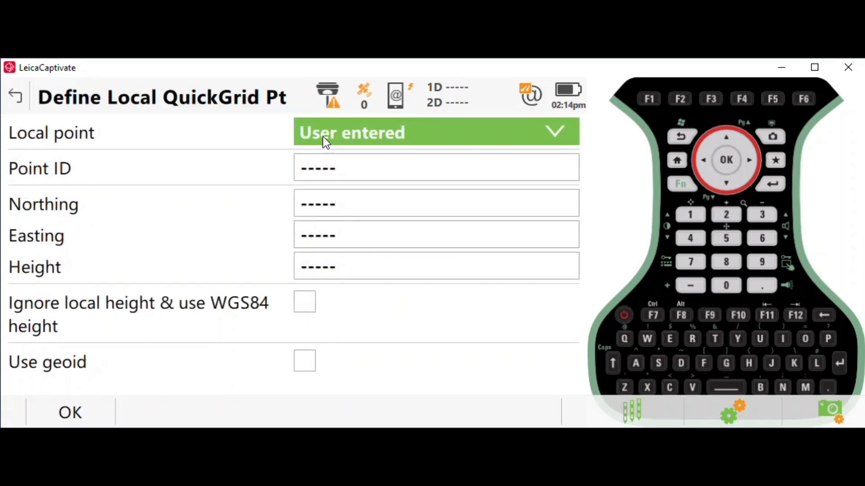
# Take local point JONES-1800 from the working job, apply the ID G18 GRS80 geoid, and accept
pyautogui.click(369, 132)
pyautogui.click(206, 201)
pyautogui.click(344, 132)
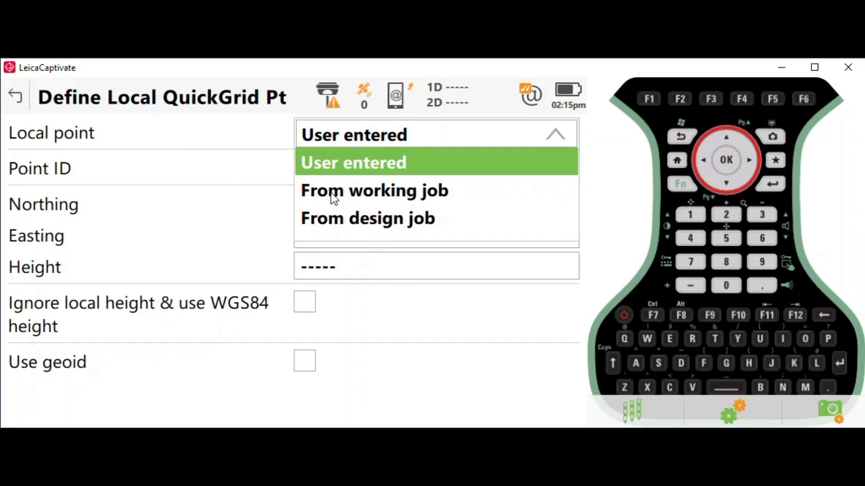
pyautogui.click(332, 193)
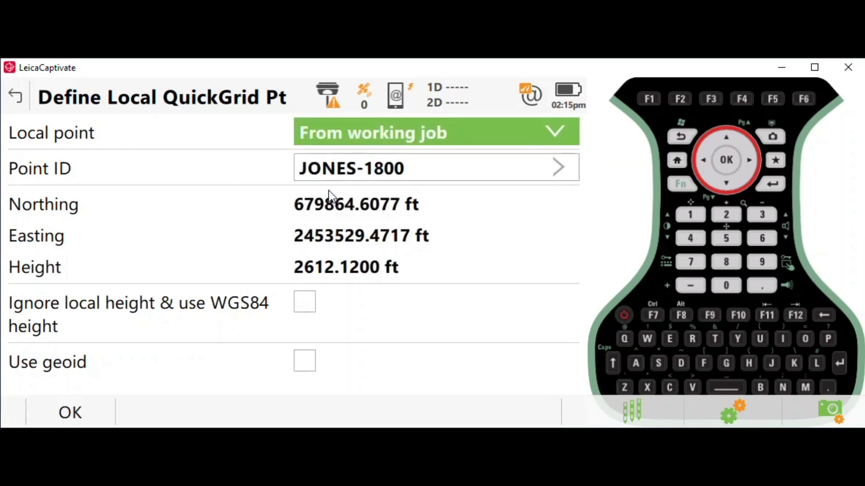
pyautogui.click(335, 173)
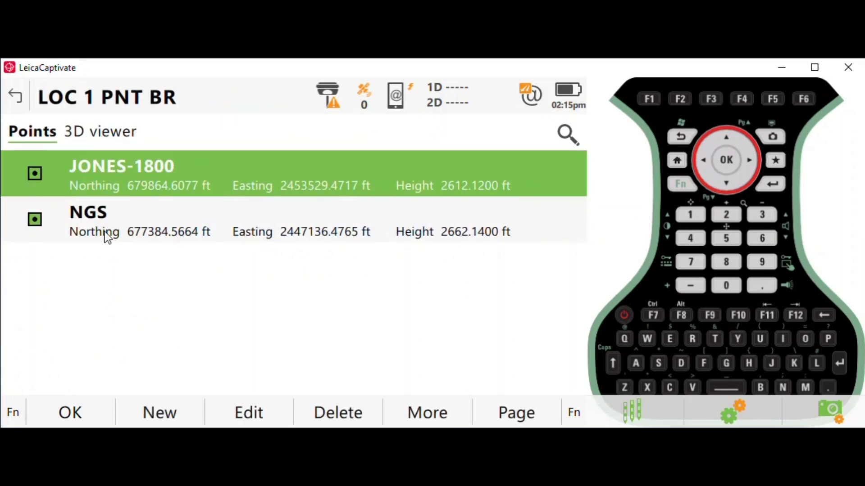
pyautogui.click(64, 410)
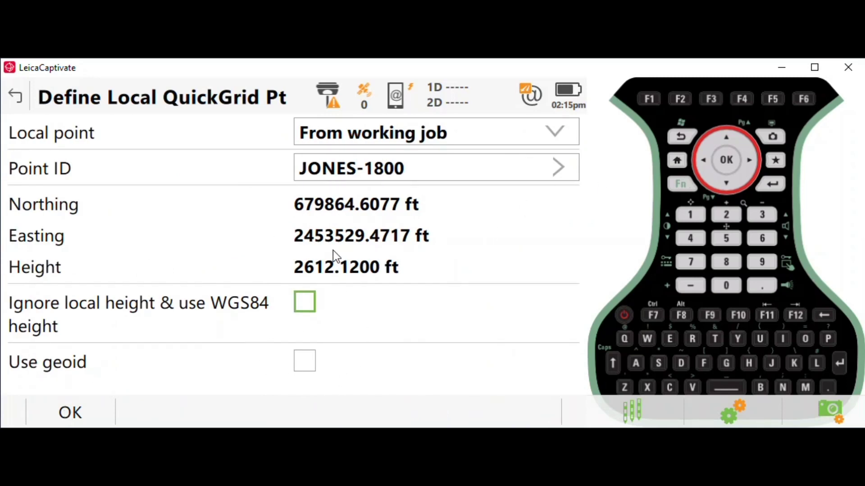
pyautogui.click(305, 362)
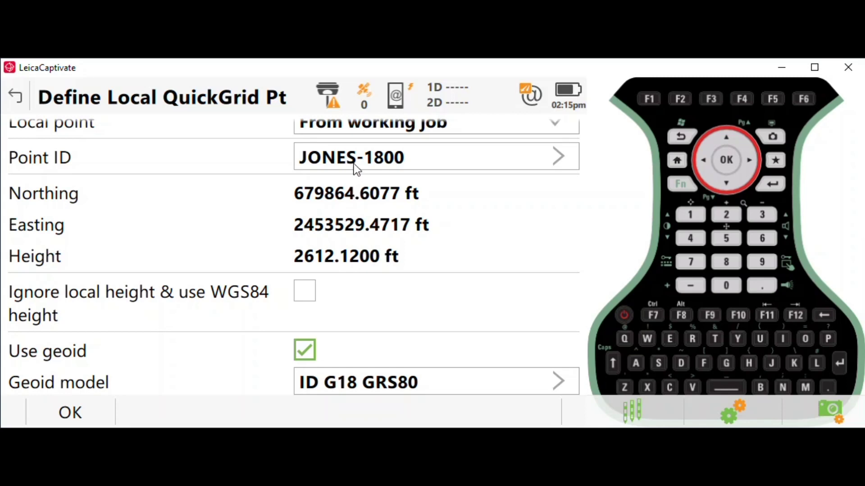
pyautogui.click(90, 410)
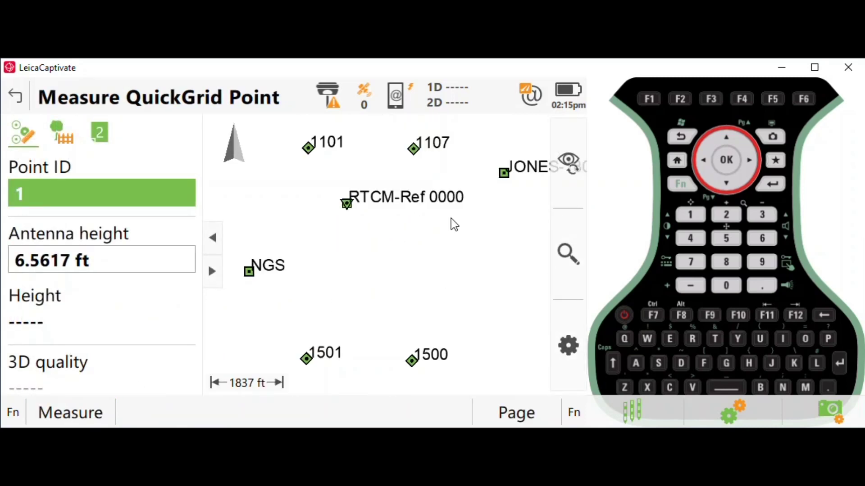
# Change the point ID to 1800GS, then reconfirm JONES-1800 with geoid as the local point
pyautogui.moveTo(505, 176); pyautogui.dragTo(452, 209)
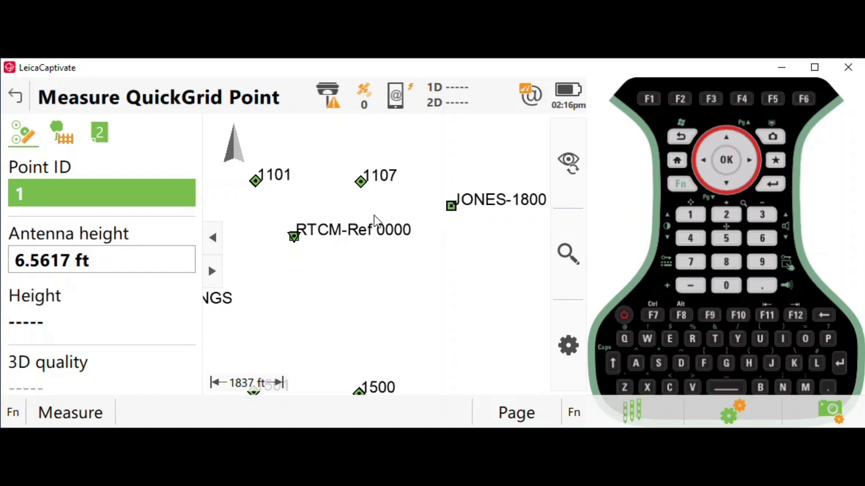
pyautogui.click(41, 201)
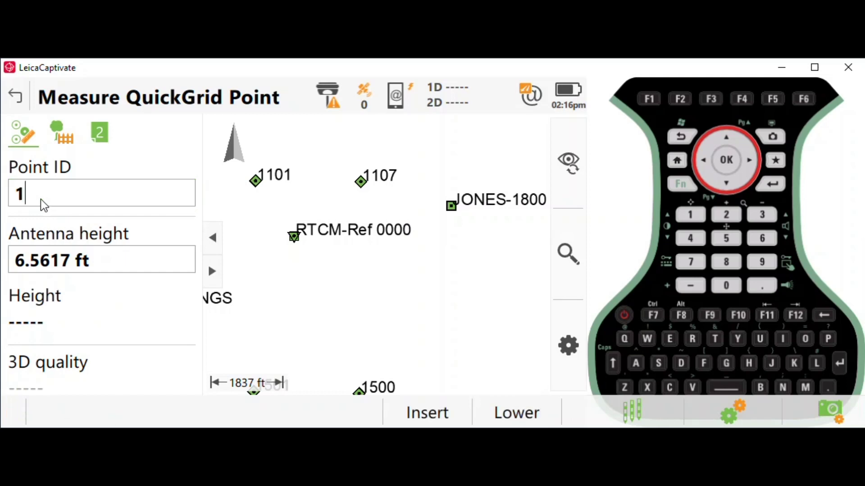
pyautogui.press('BackSpace')
pyautogui.write('108')
pyautogui.press('BackSpace')
pyautogui.press('BackSpace')
pyautogui.write('800-')
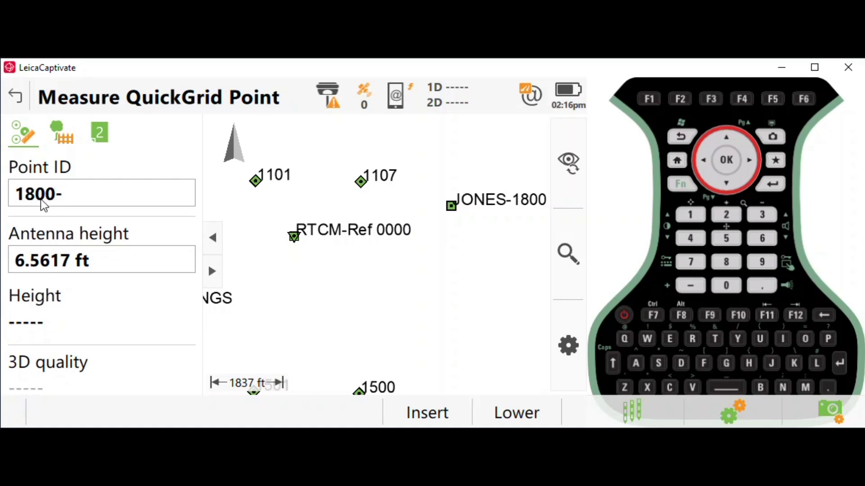
pyautogui.write('GPS')
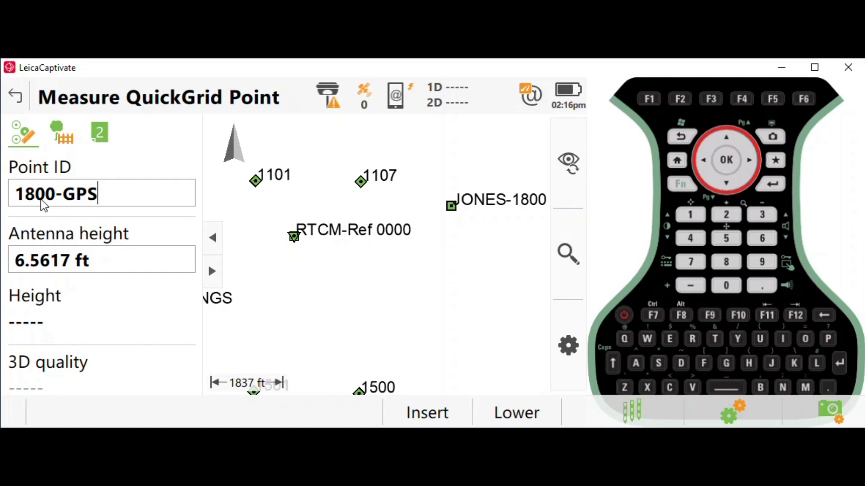
pyautogui.press('BackSpace')
pyautogui.press('BackSpace')
pyautogui.press('BackSpace')
pyautogui.press('BackSpace')
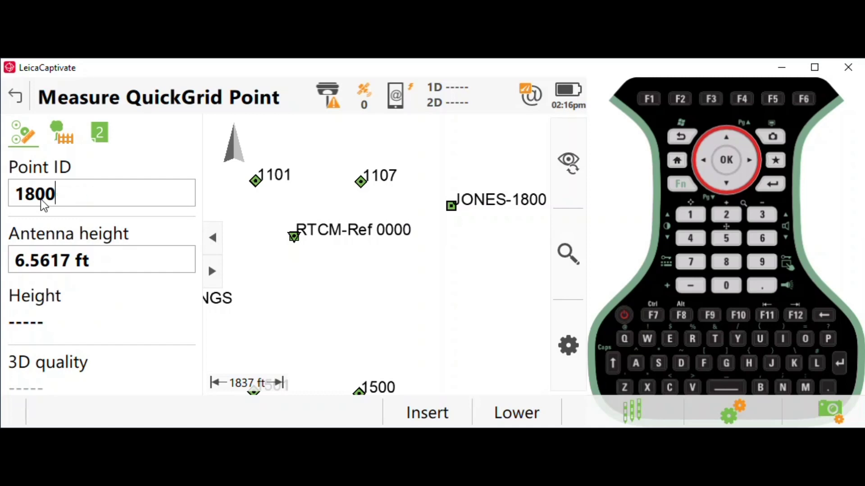
pyautogui.write('GS')
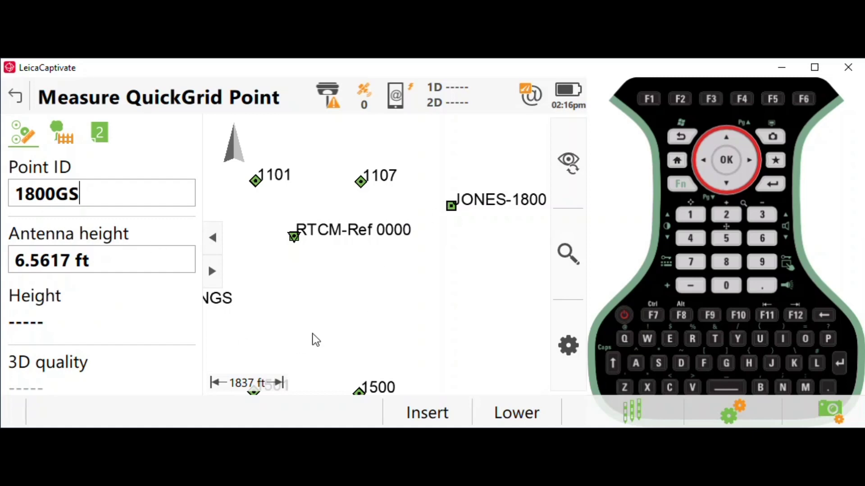
pyautogui.press('Return')
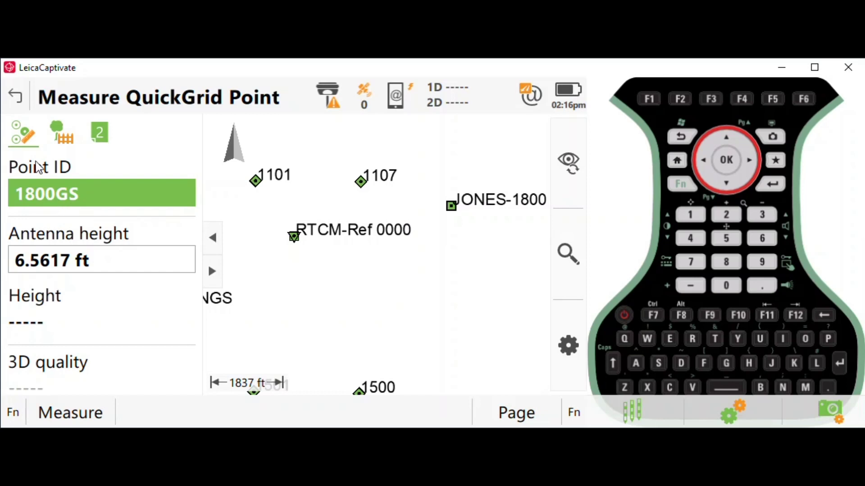
pyautogui.click(18, 99)
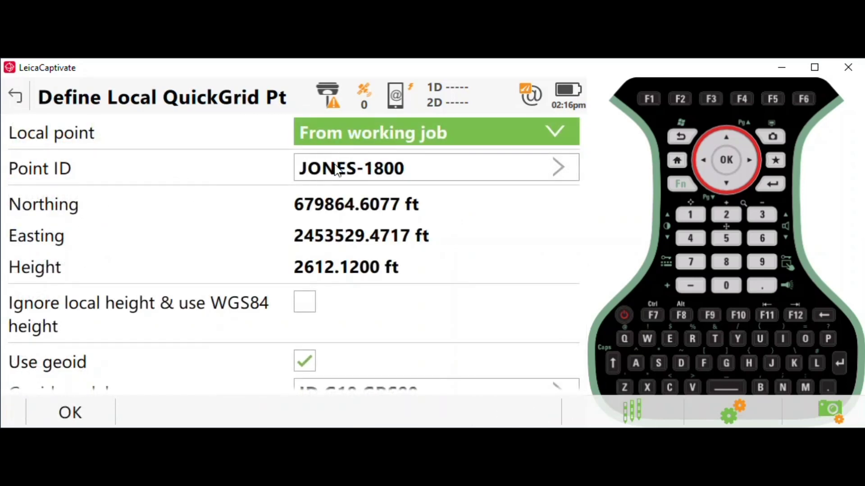
pyautogui.click(77, 414)
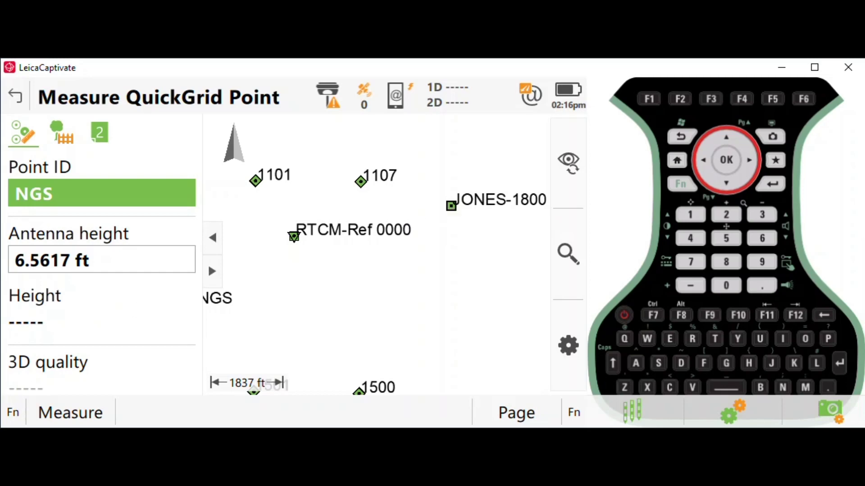
pyautogui.click(68, 412)
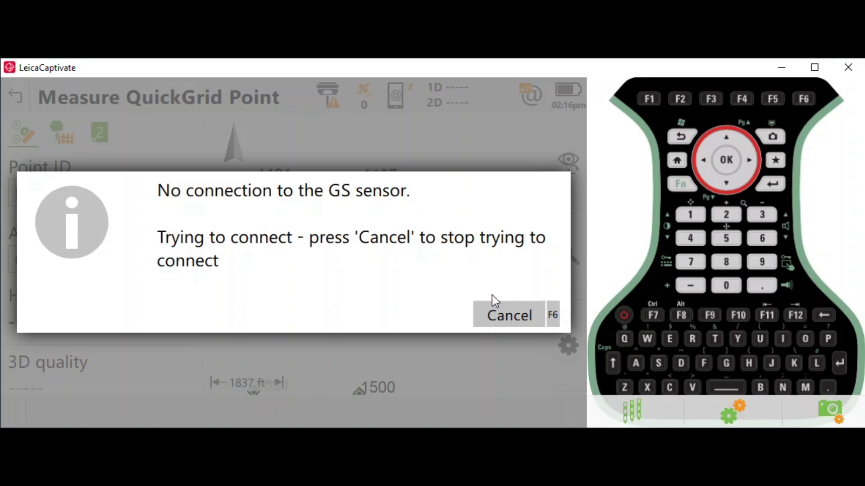
pyautogui.click(502, 309)
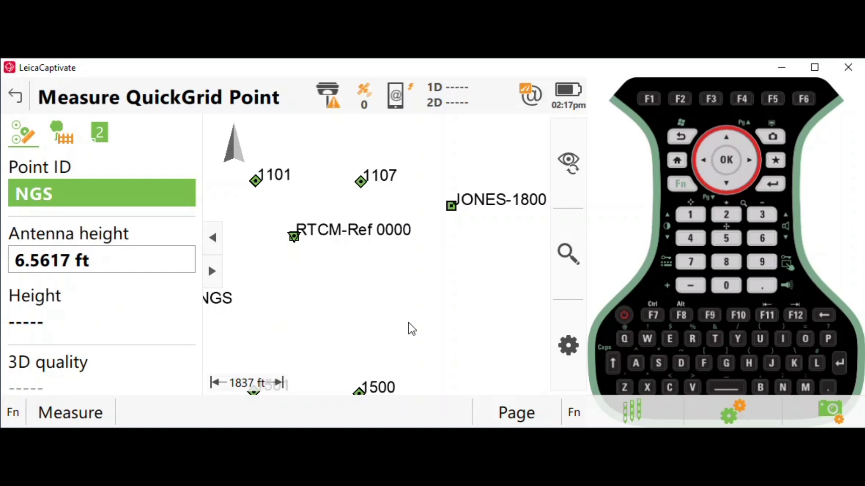
# Change the point ID from NGS to 1
pyautogui.moveTo(315, 298); pyautogui.dragTo(378, 294)
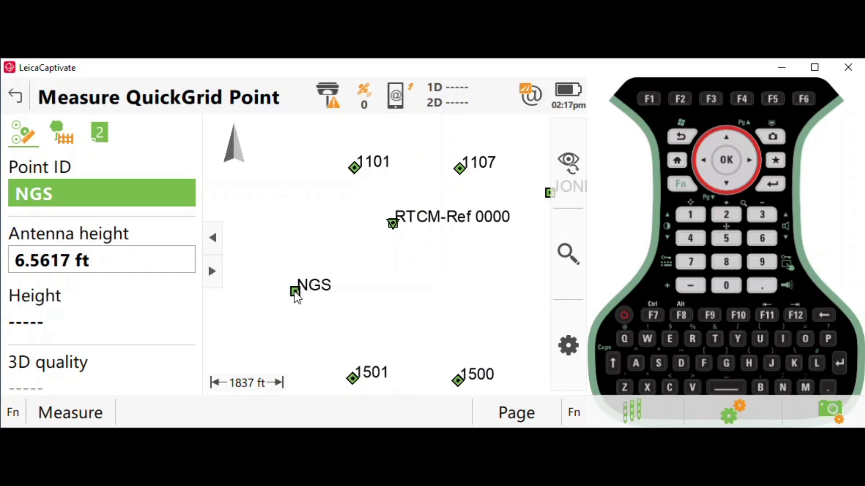
pyautogui.click(57, 195)
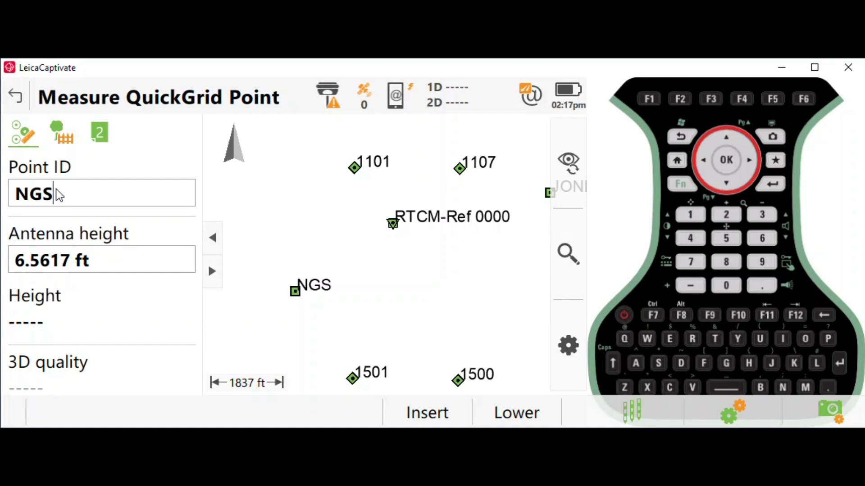
pyautogui.press('BackSpace')
pyautogui.press('BackSpace')
pyautogui.press('BackSpace')
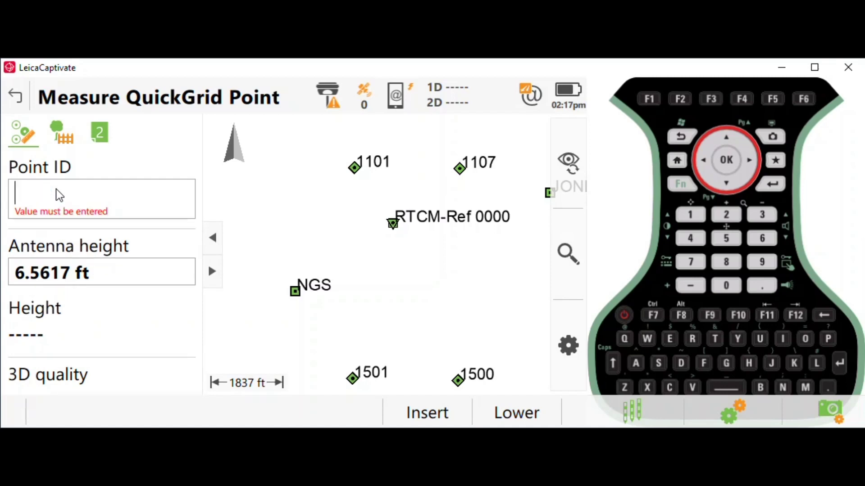
pyautogui.write('1')
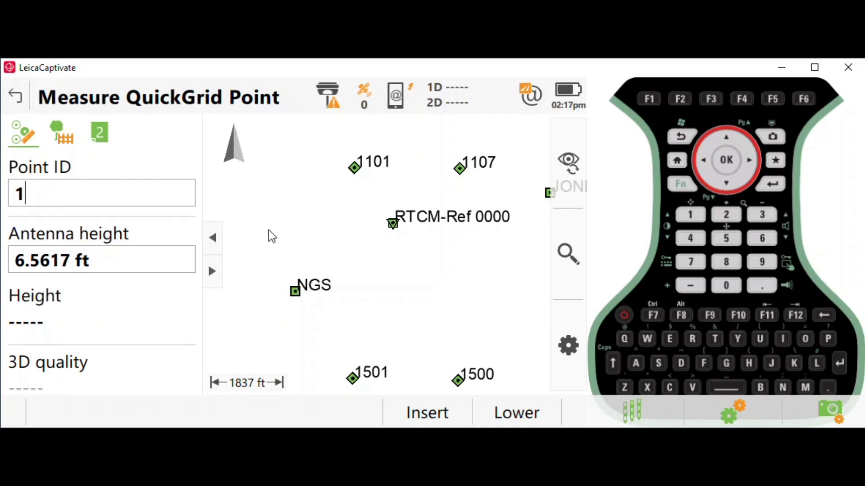
pyautogui.press('Return')
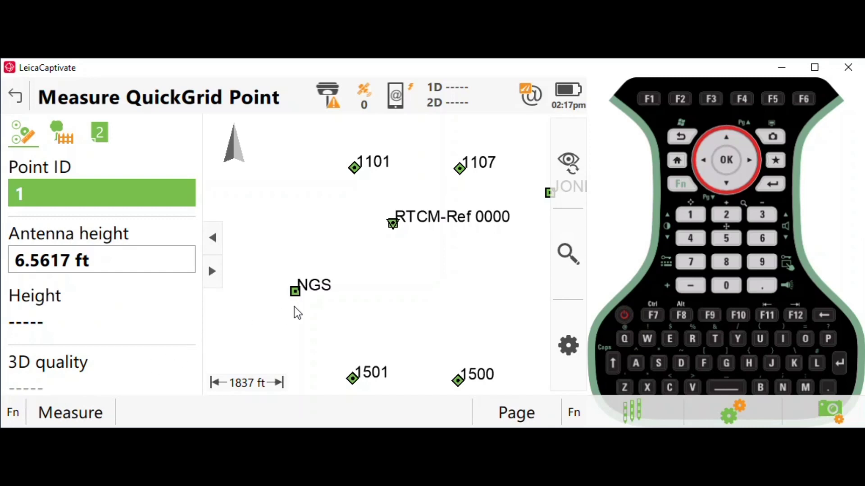
# Choose NGS from the job's point list as the local point and accept
pyautogui.click(15, 98)
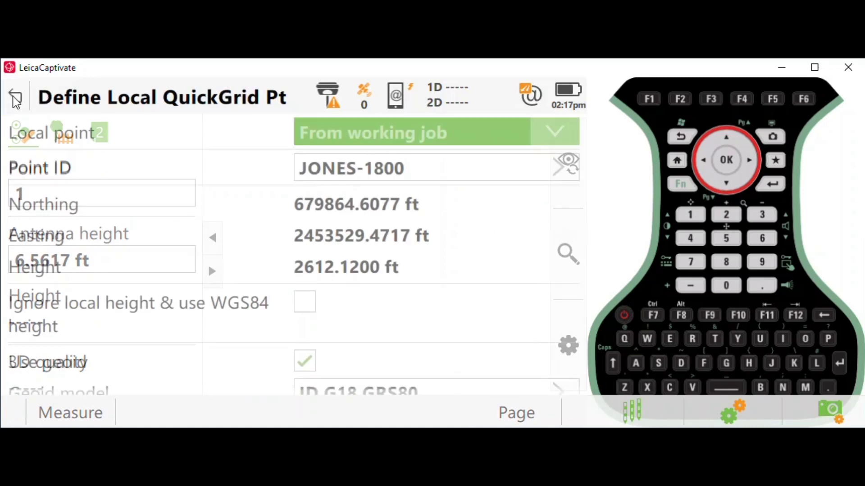
pyautogui.click(69, 413)
pyautogui.press('Down')
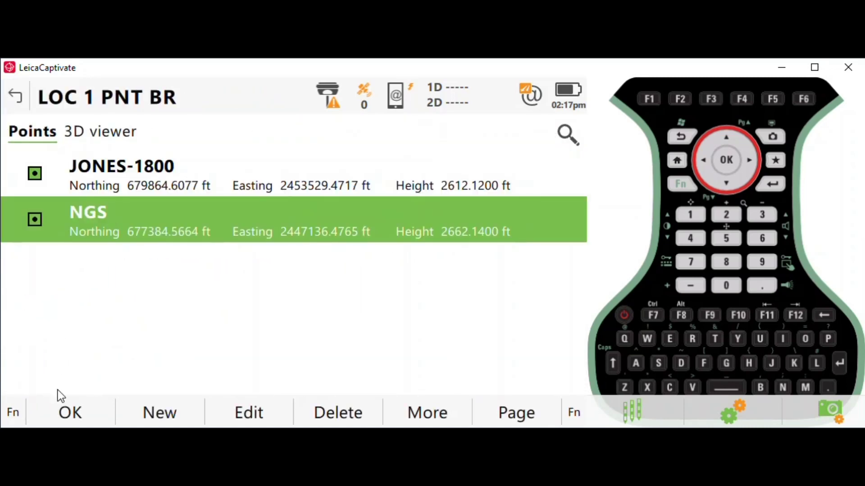
pyautogui.click(70, 413)
pyautogui.click(69, 412)
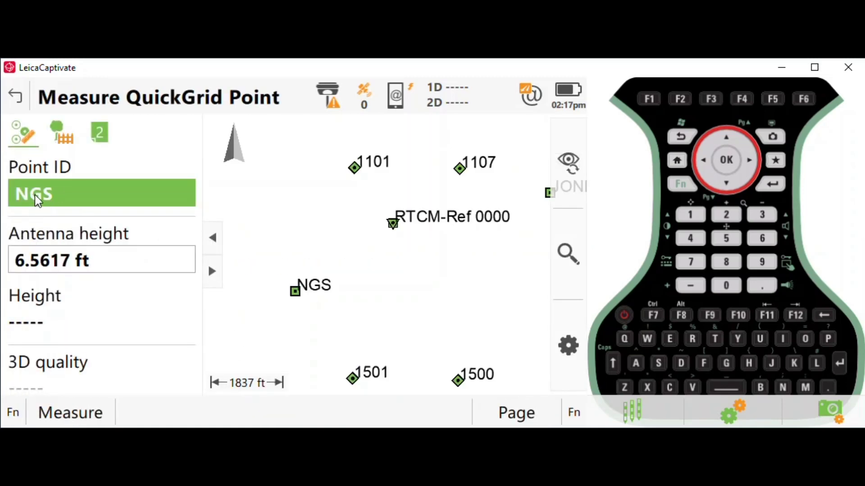
# Re-enter point ID 1, pan the map to show JONES-1800, and leave QuickGrid measuring
pyautogui.click(52, 198)
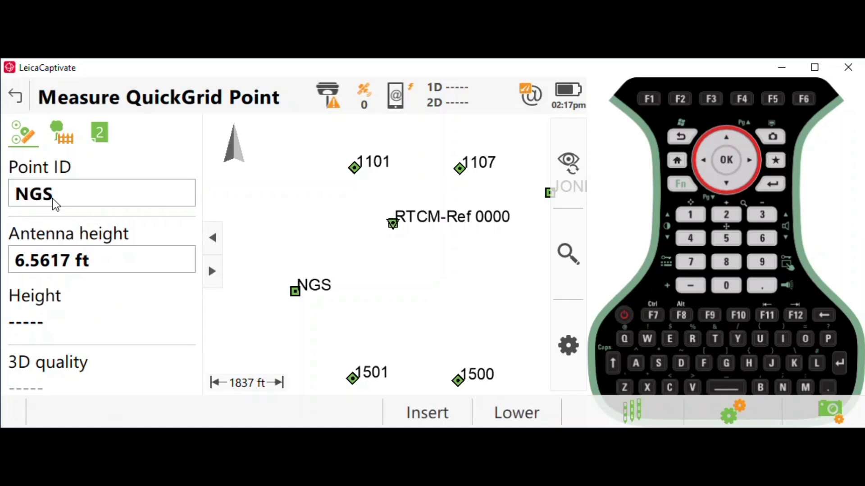
pyautogui.press('BackSpace')
pyautogui.press('BackSpace')
pyautogui.press('BackSpace')
pyautogui.write('1')
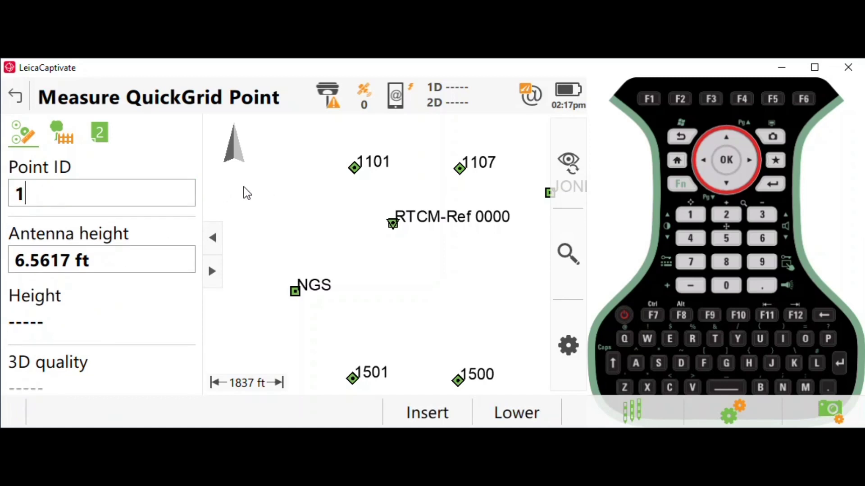
pyautogui.press('Return')
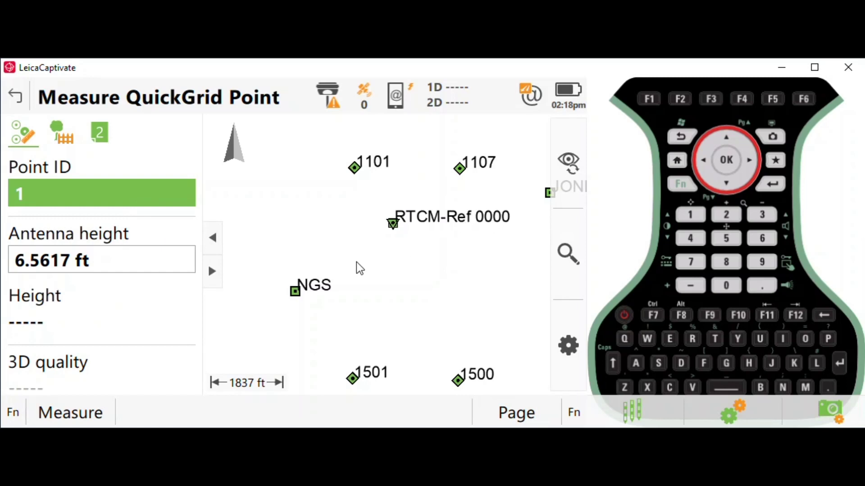
pyautogui.moveTo(425, 299); pyautogui.dragTo(377, 293)
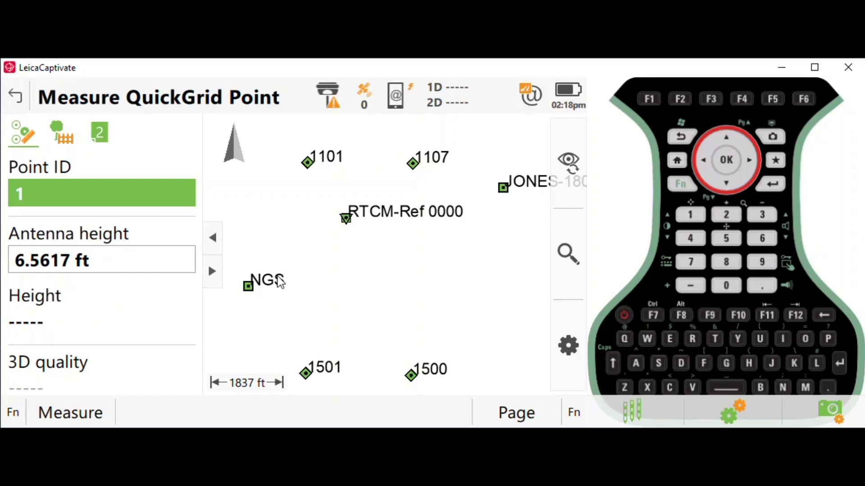
pyautogui.moveTo(508, 192); pyautogui.dragTo(467, 214)
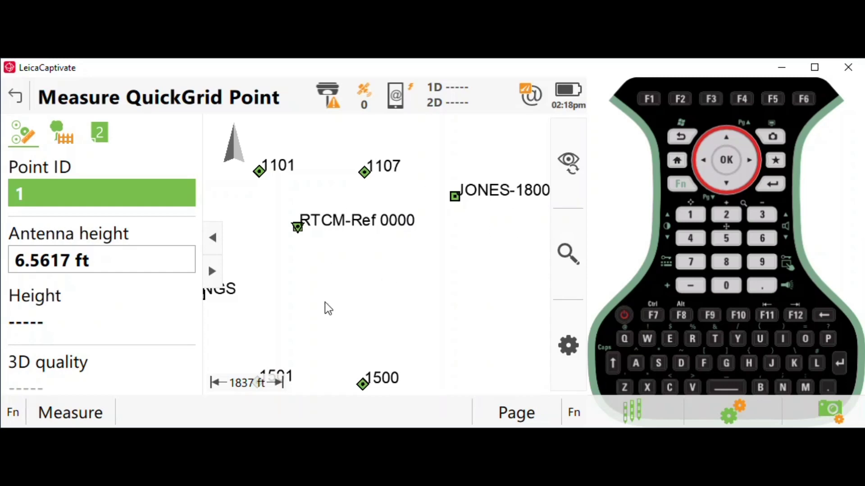
pyautogui.moveTo(321, 307); pyautogui.dragTo(359, 295)
pyautogui.click(25, 99)
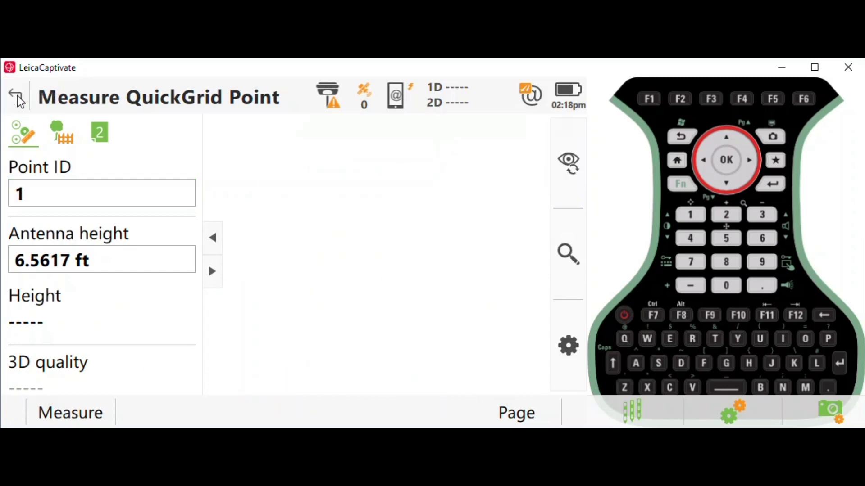
# Return to the Home screen with LOC 1 PNT BR as the current job
pyautogui.press('Home')
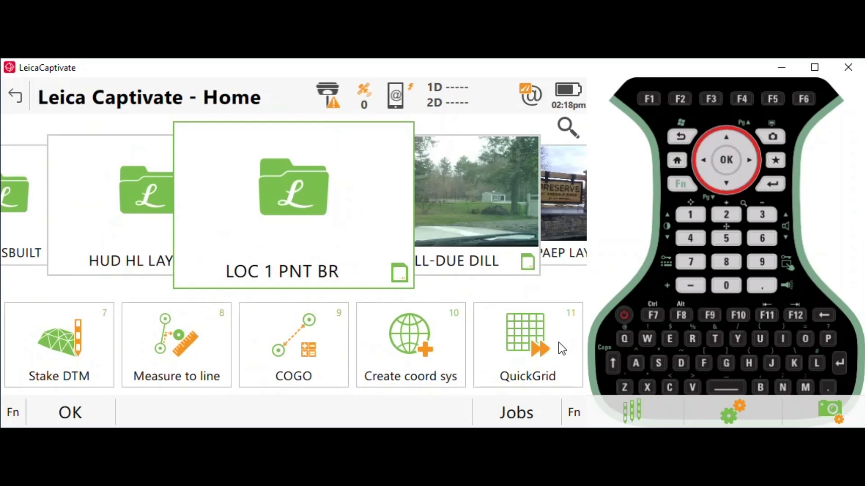